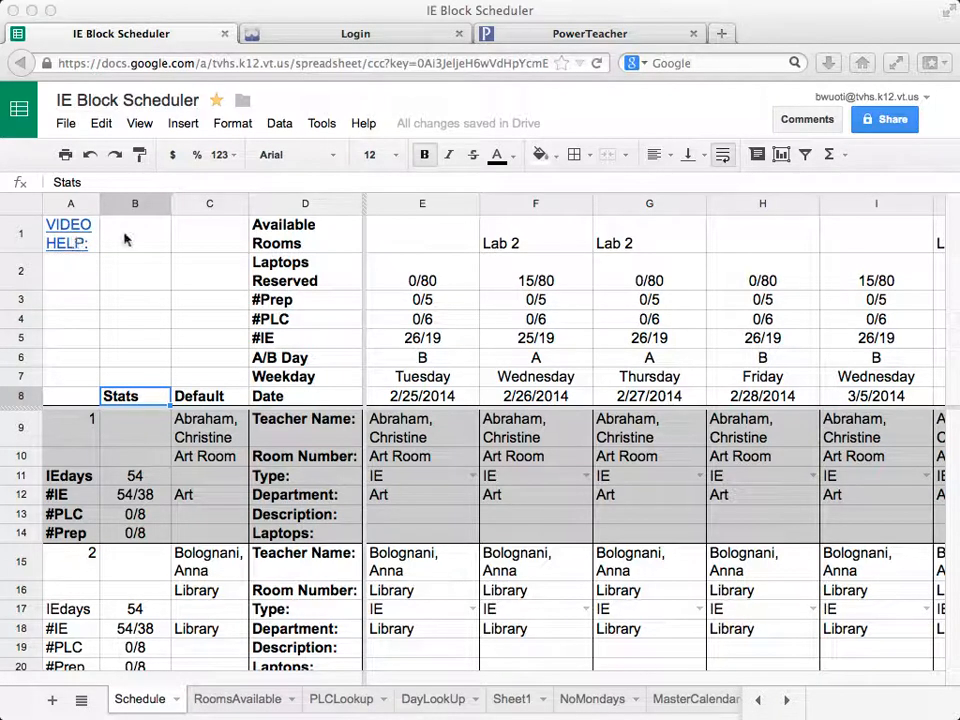
# - View the Enriching Students login page and the PowerTeacher sign-in page, then return to the IE Block Scheduler spreadsheet
pyautogui.click(356, 33)
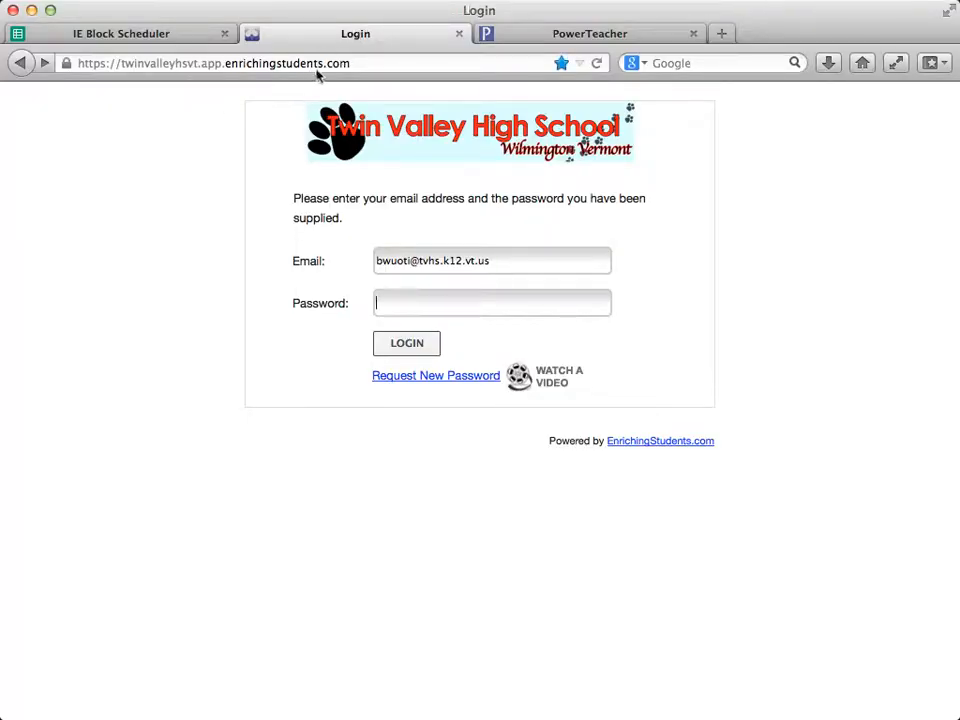
pyautogui.click(577, 28)
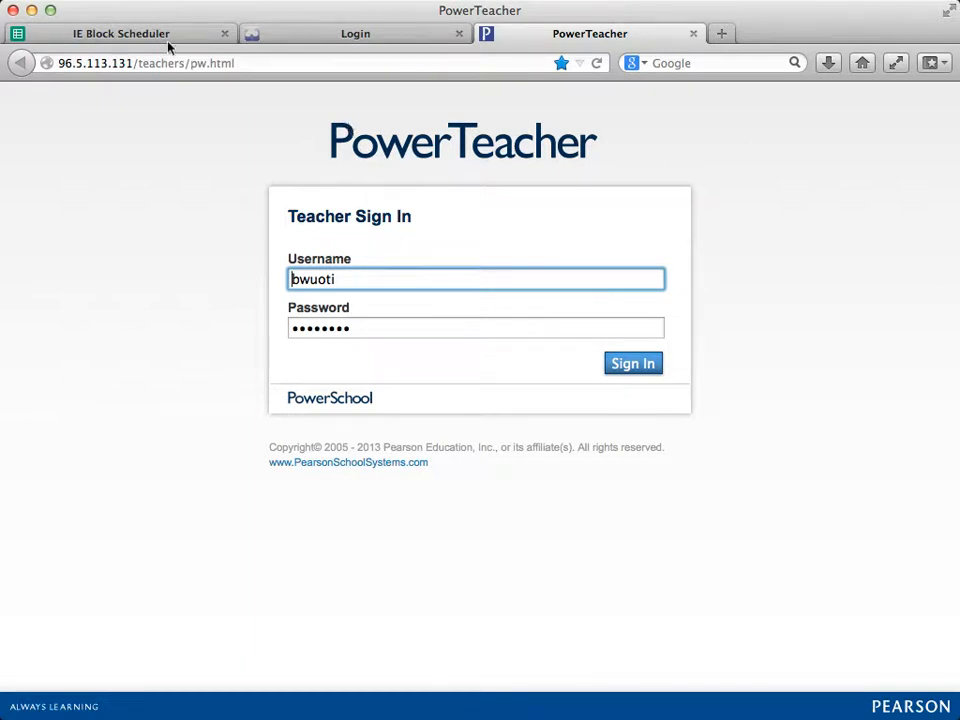
pyautogui.click(97, 33)
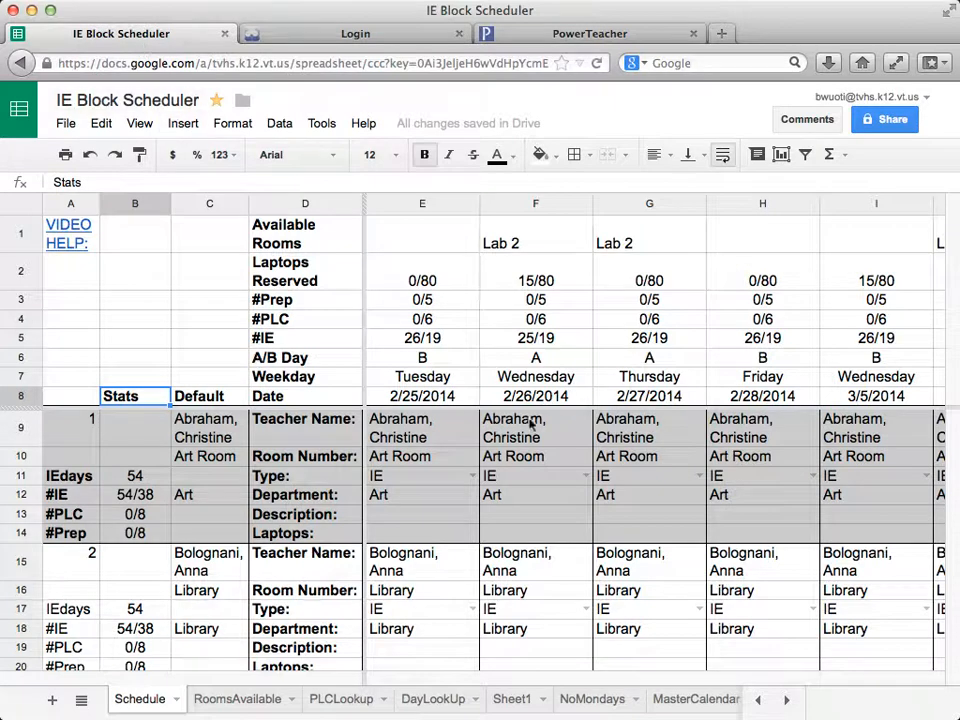
# - Look over the first teacher blocks of the Schedule sheet, including the default columns and the session dates
pyautogui.scroll(-3, 422, 447)
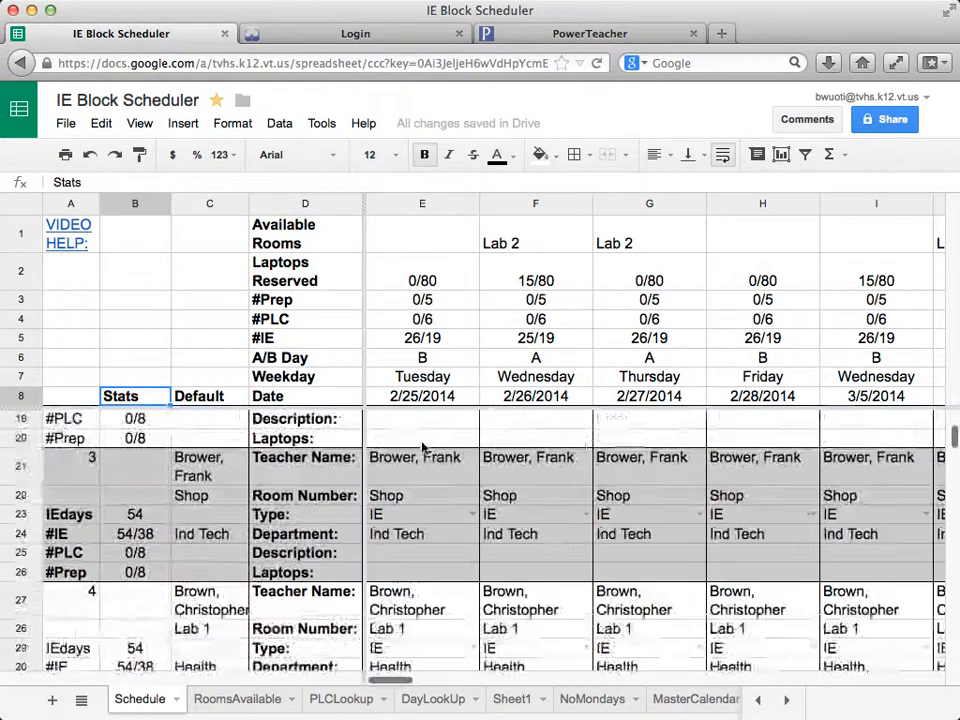
pyautogui.scroll(2, 422, 447)
pyautogui.hscroll(5, 422, 447)
pyautogui.hscroll(-5, 422, 447)
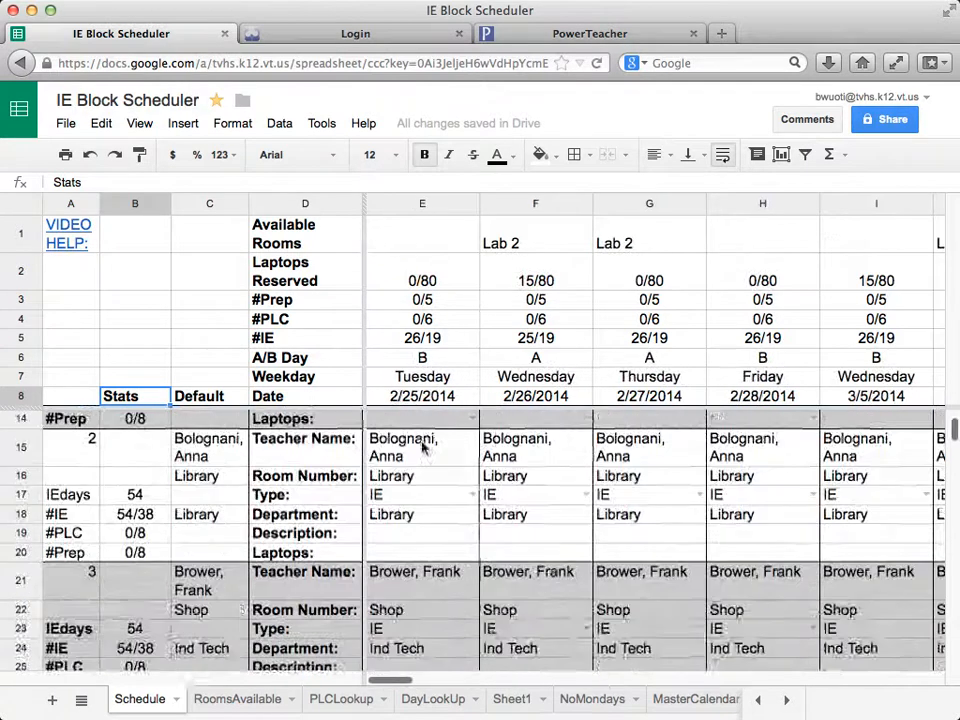
pyautogui.scroll(-10, 422, 447)
pyautogui.scroll(7, 422, 388)
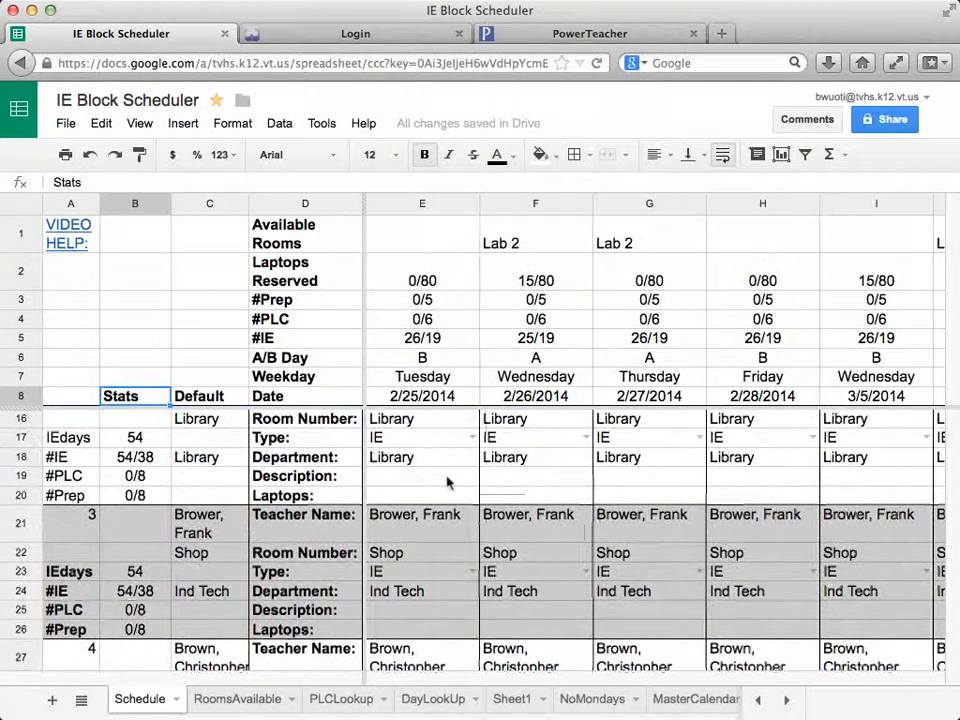
pyautogui.scroll(-5, 447, 483)
pyautogui.scroll(5, 447, 483)
pyautogui.hscroll(4, 447, 483)
pyautogui.hscroll(-4, 447, 483)
pyautogui.scroll(4, 447, 483)
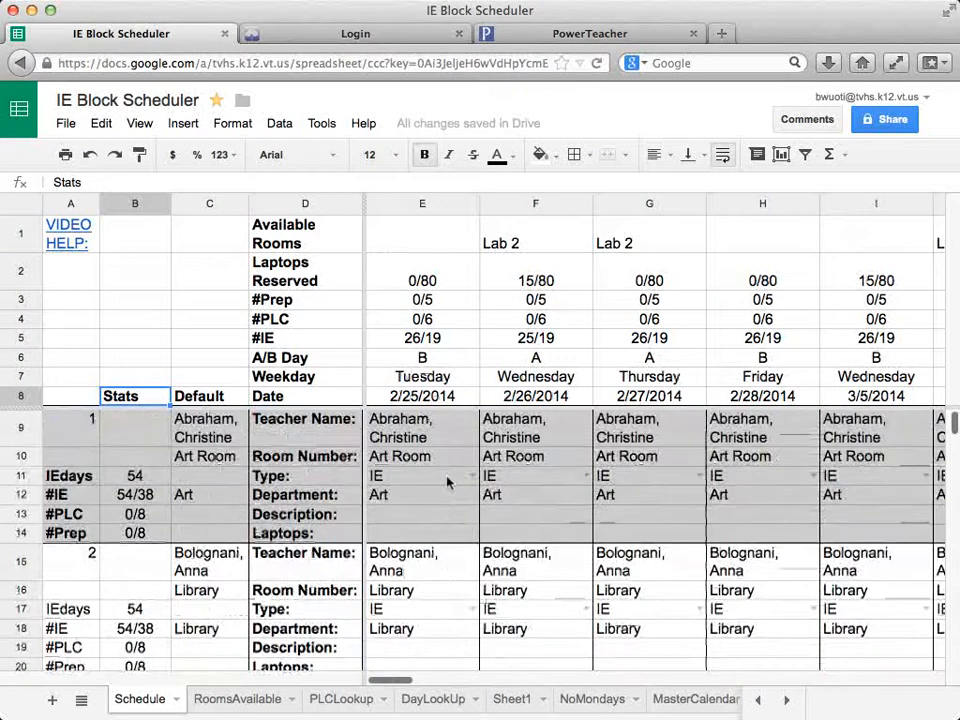
# - Examine the Date row and the A/B Day row across the session columns, from 2/25/2014 to 3/14/2014
pyautogui.click(463, 397)
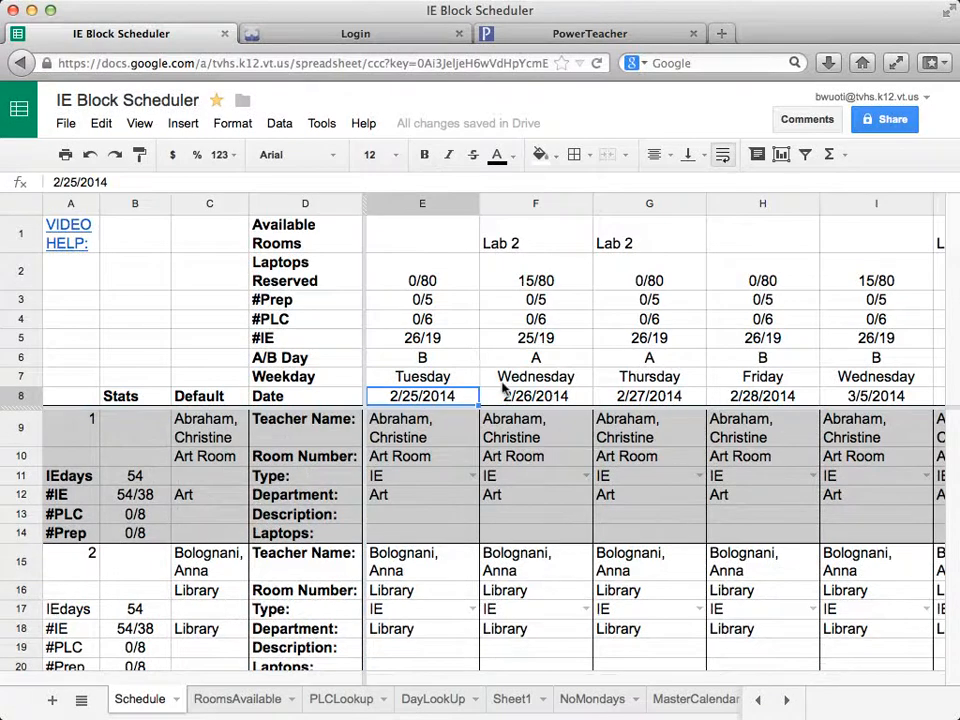
pyautogui.click(420, 362)
pyautogui.press('Right')
pyautogui.press('Right')
pyautogui.press('Right')
pyautogui.press('Right')
pyautogui.press('Right')
pyautogui.press('Right')
pyautogui.press('Right')
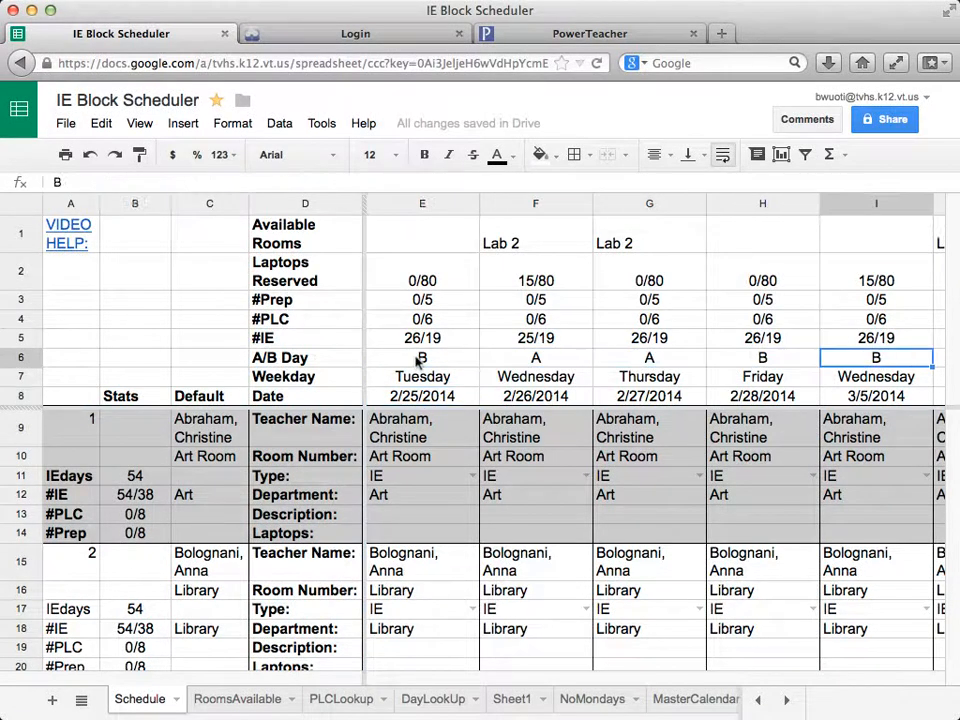
pyautogui.press('Right')
pyautogui.press('Right')
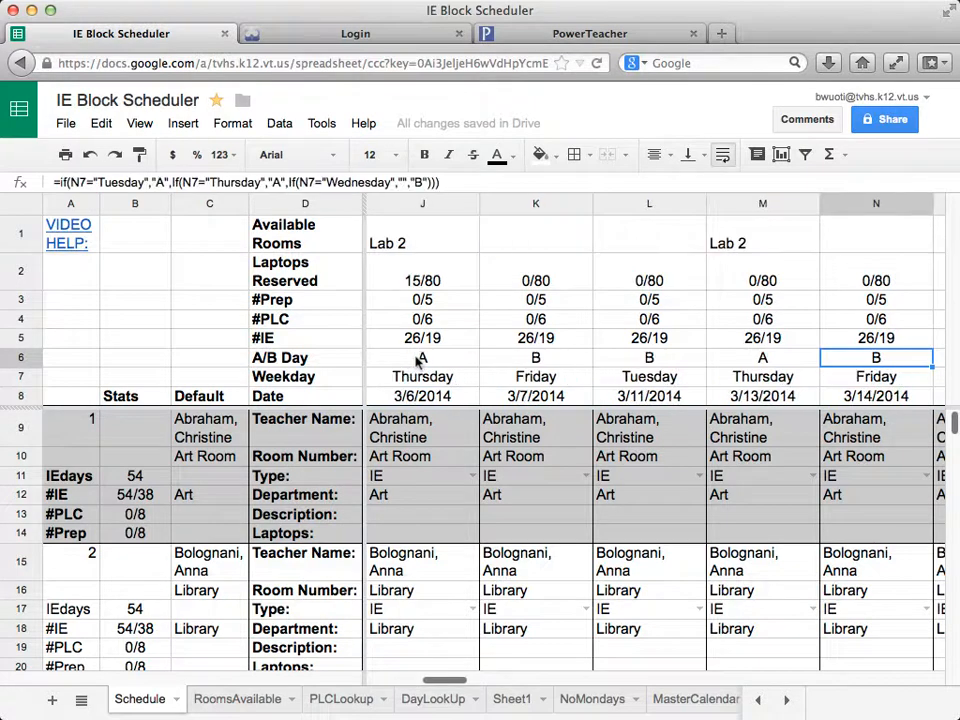
# - Find teacher block 29 in rows 177 to 182 of the Schedule sheet
pyautogui.press('Right')
pyautogui.press('Down')
pyautogui.press('Down')
pyautogui.press('Down')
pyautogui.press('Down')
pyautogui.press('Down')
pyautogui.press('Down')
pyautogui.press('Down')
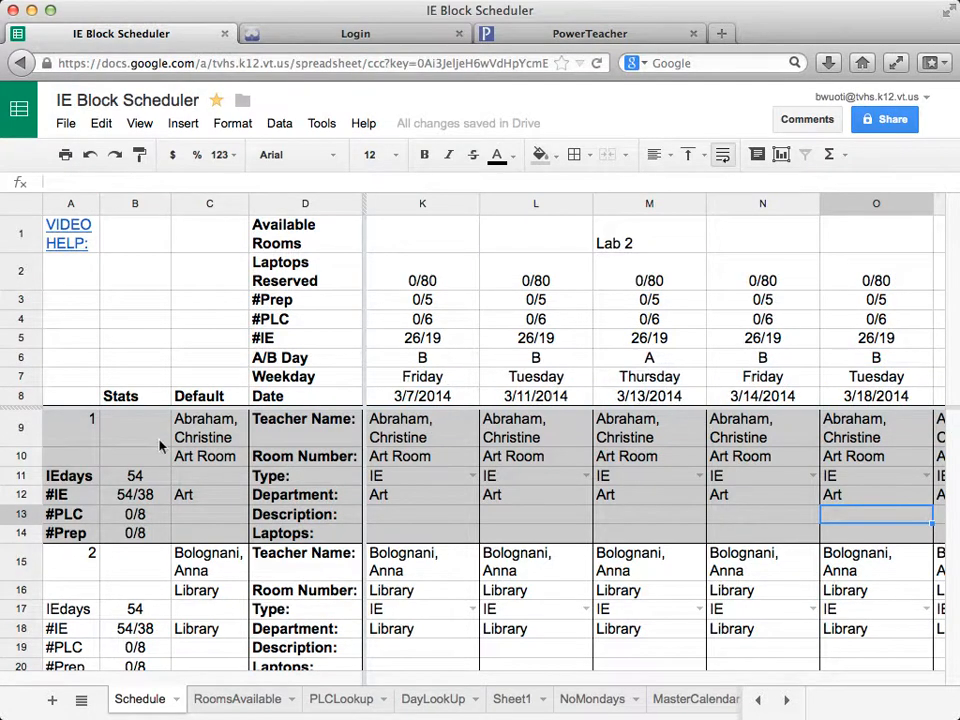
pyautogui.scroll(-5, 424, 476)
pyautogui.scroll(-20, 424, 476)
pyautogui.hscroll(-1, 424, 476)
pyautogui.scroll(-20, 424, 476)
pyautogui.scroll(1, 424, 476)
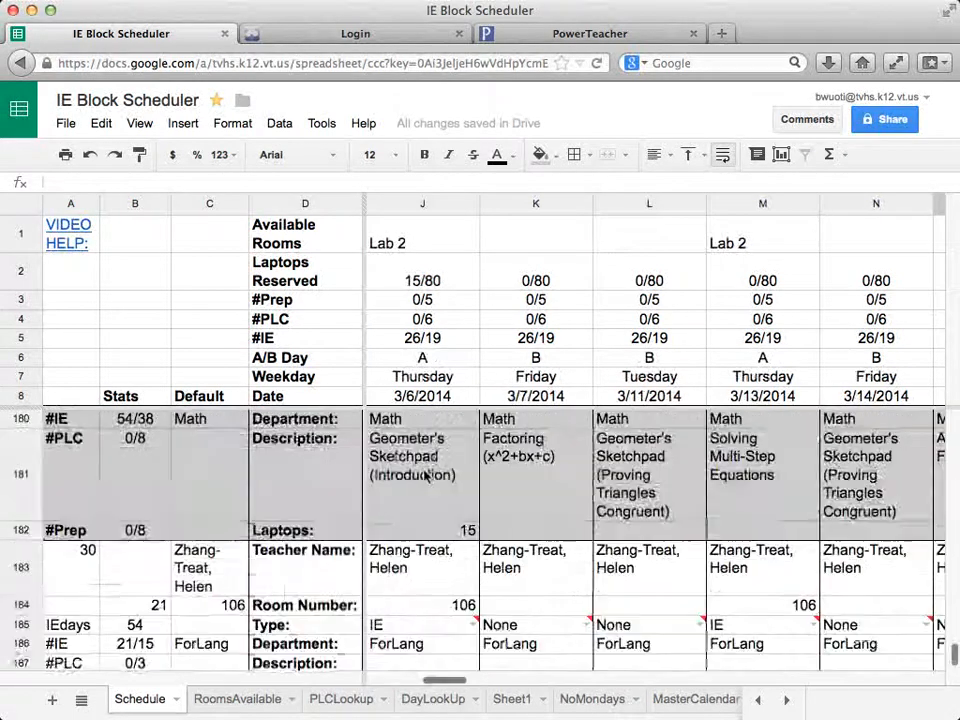
pyautogui.scroll(3, 424, 476)
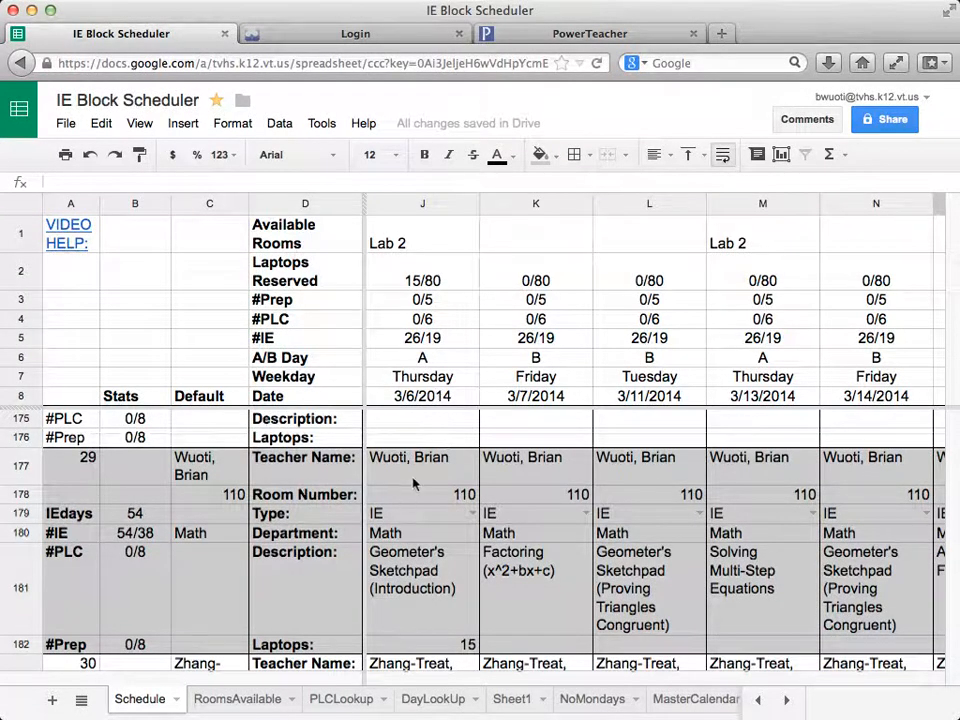
# - Examine the session description for 3/6/2014 and the Teacher Name row of block 29 back to 2/25/2014
pyautogui.click(418, 561)
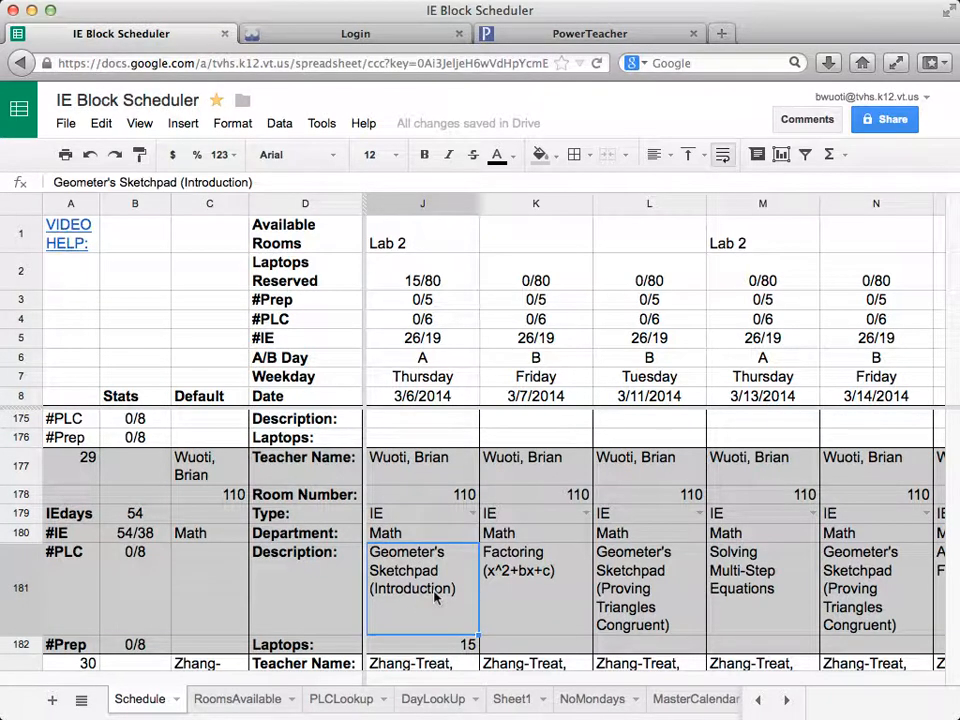
pyautogui.click(434, 477)
pyautogui.press('Left')
pyautogui.press('Left')
pyautogui.press('Left')
pyautogui.press('Left')
pyautogui.press('Right')
pyautogui.press('Right')
pyautogui.press('Right')
pyautogui.press('Right')
pyautogui.press('Left')
pyautogui.press('Left')
pyautogui.press('Left')
pyautogui.press('Left')
pyautogui.press('Left')
pyautogui.press('Left')
pyautogui.press('Left')
pyautogui.press('Right')
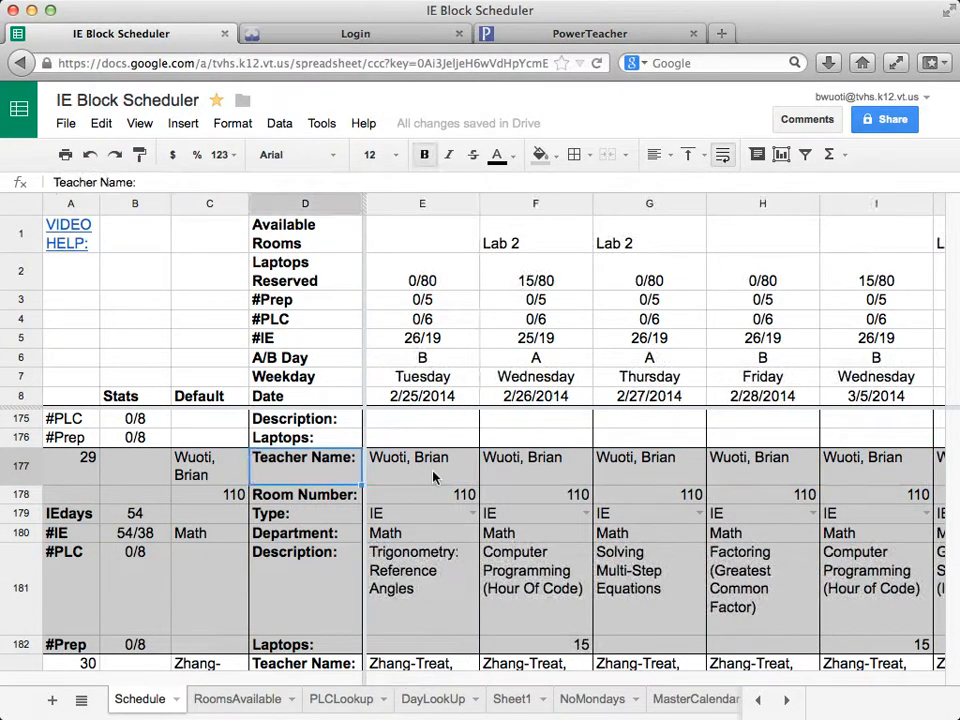
pyautogui.press('Right')
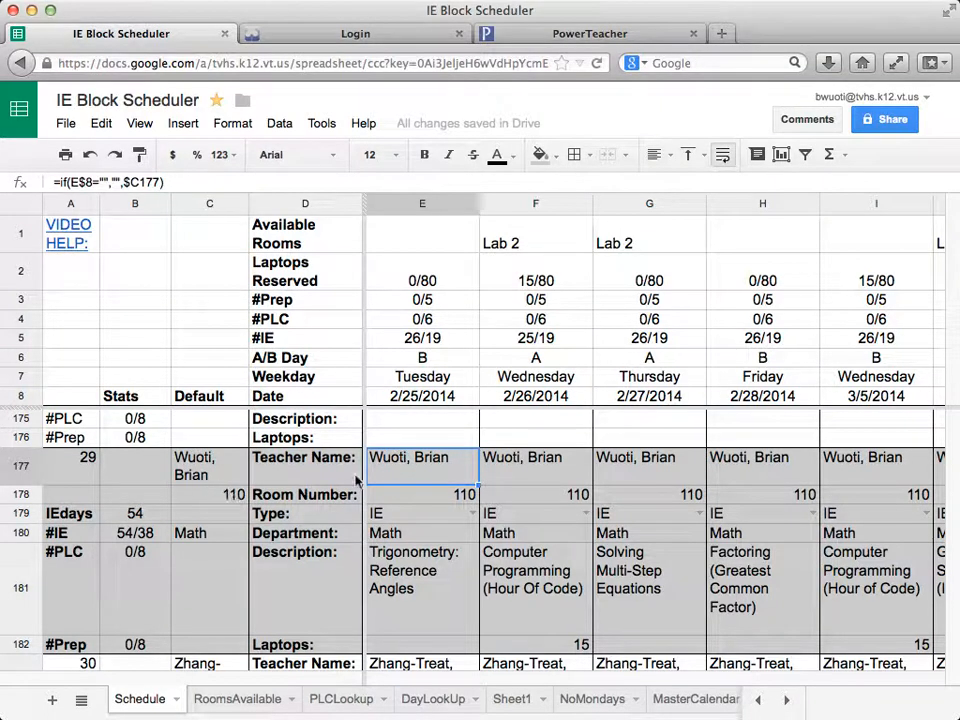
# - Compare the 2/25/2014 room number cell of block 29 with its default room in column C
pyautogui.click(438, 497)
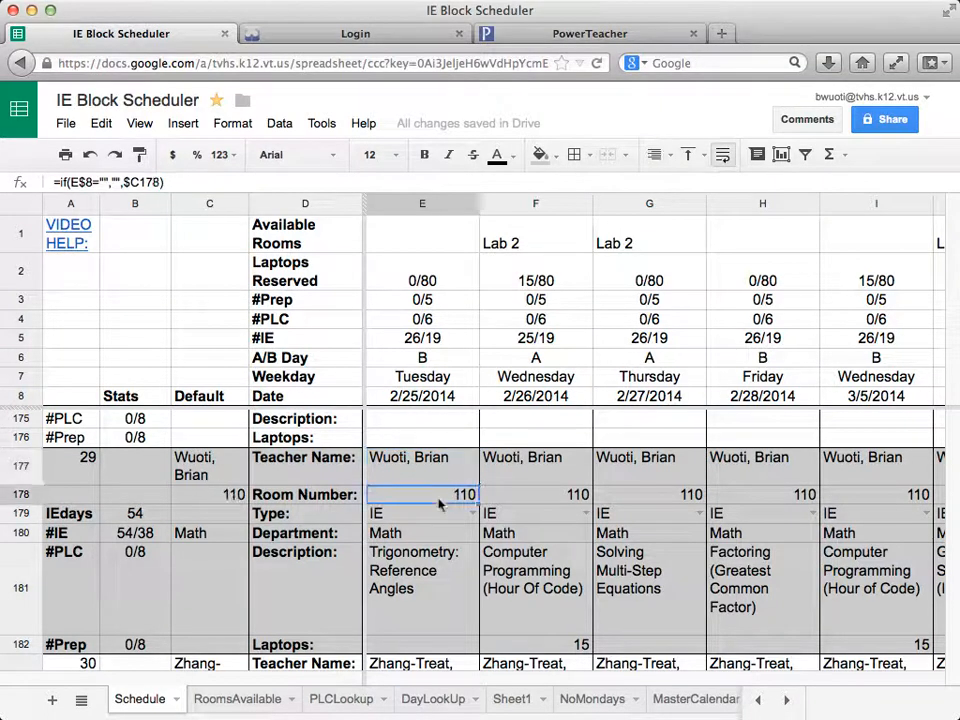
pyautogui.press('Left')
pyautogui.press('Left')
pyautogui.press('Left')
pyautogui.press('Right')
pyautogui.press('Right')
pyautogui.press('Right')
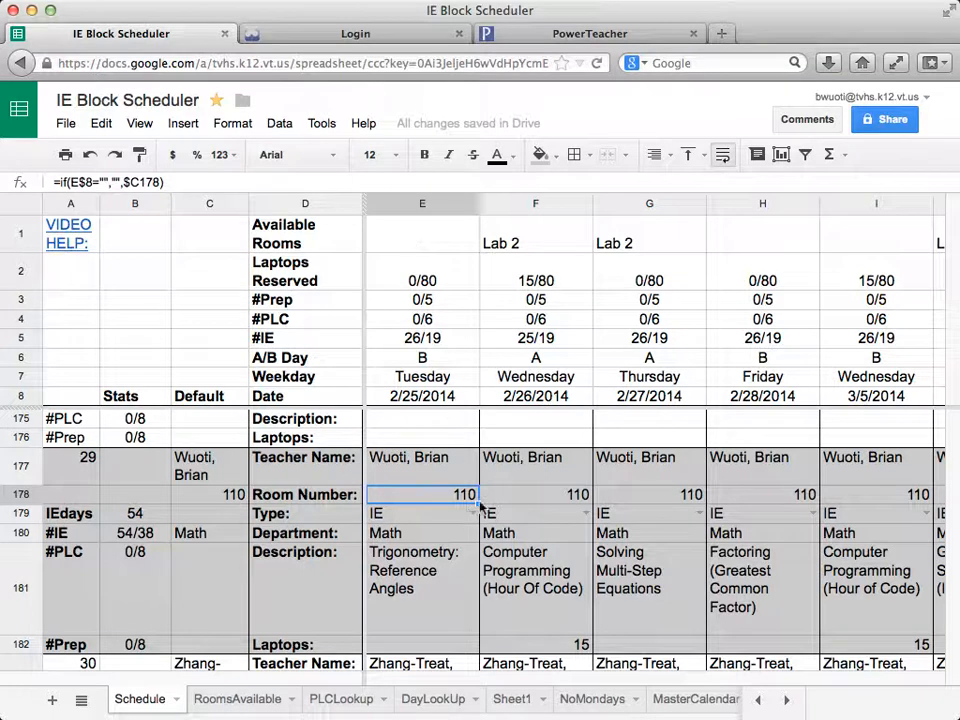
# - Enter Lab 2 as the room number for 2/26/2014 in teacher block 29
pyautogui.click(538, 497)
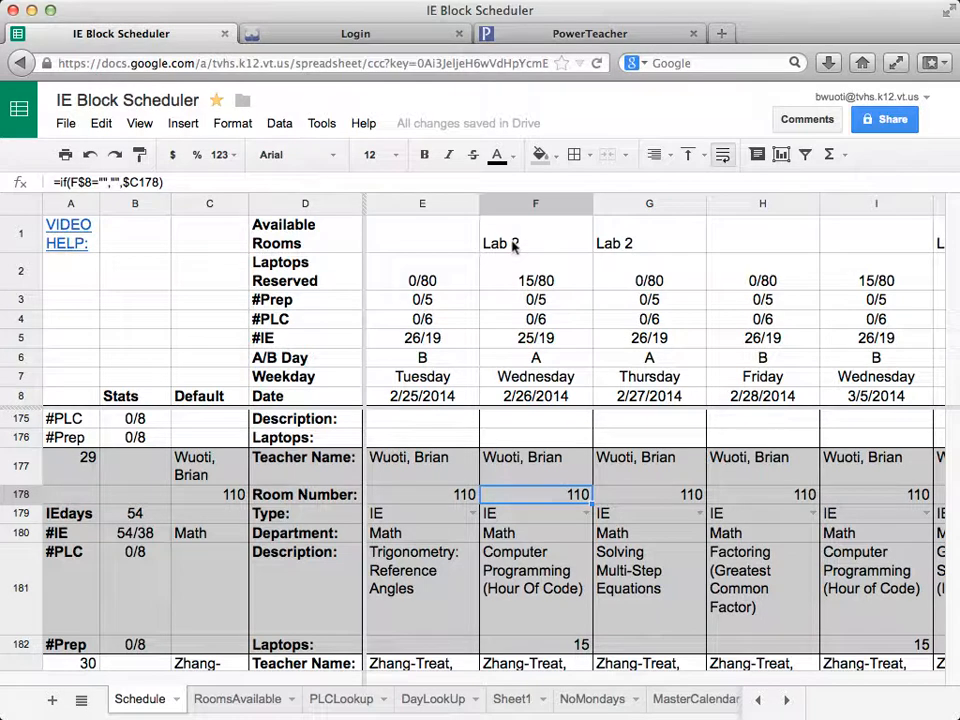
pyautogui.write('Lab 2')
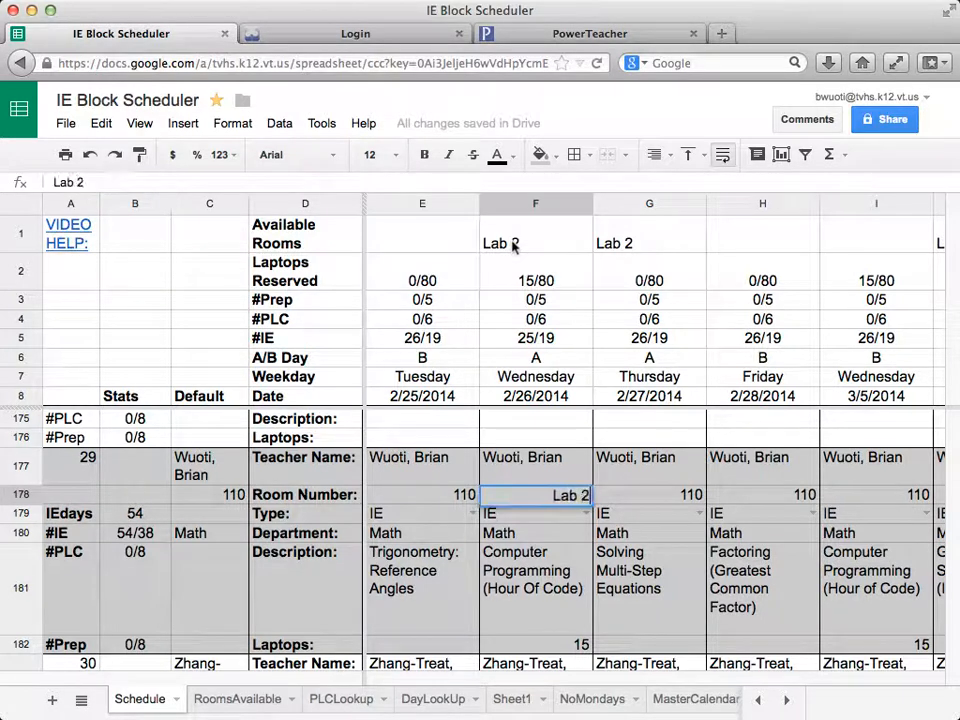
pyautogui.press('Return')
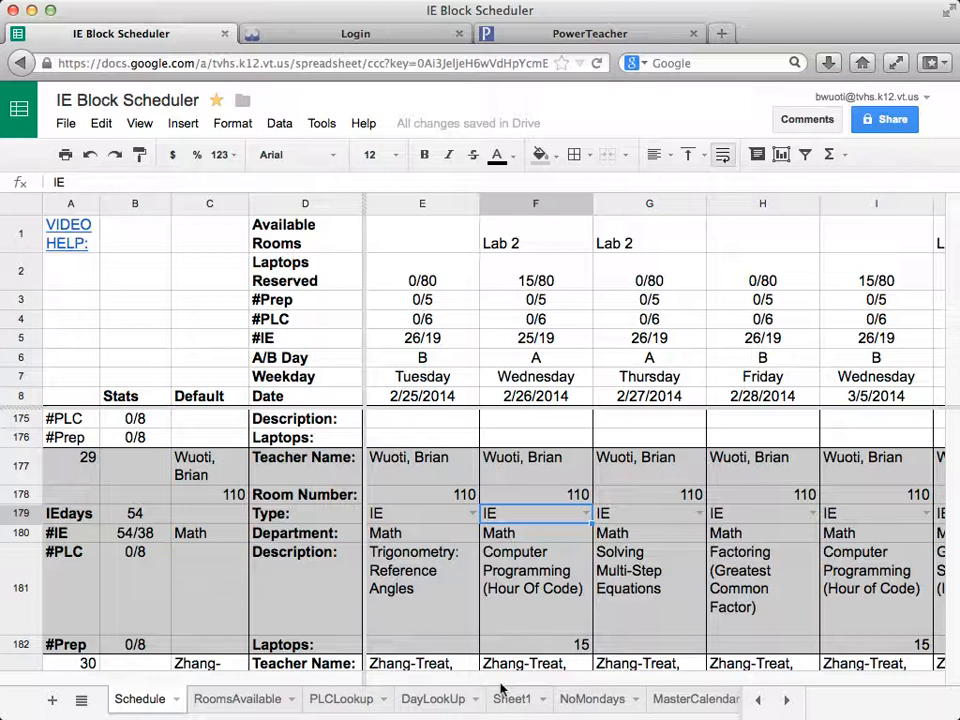
# - In teacher block 29, reselect IE as the type for 2/25/2014 and set the type for 3/19/2014 to PLC
pyautogui.doubleClick(468, 514)
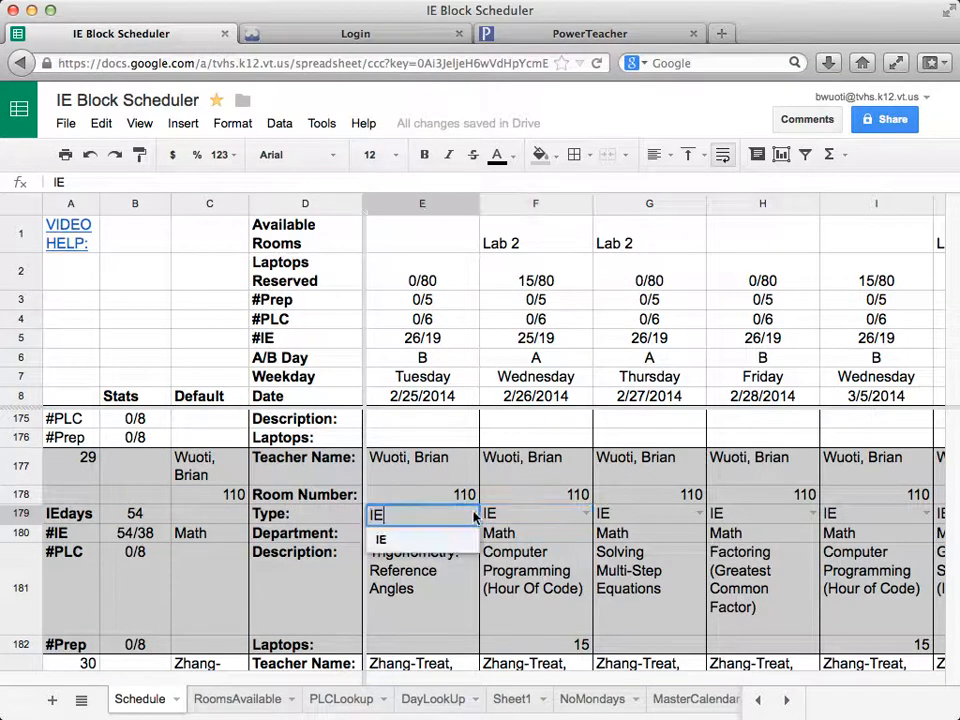
pyautogui.click(416, 538)
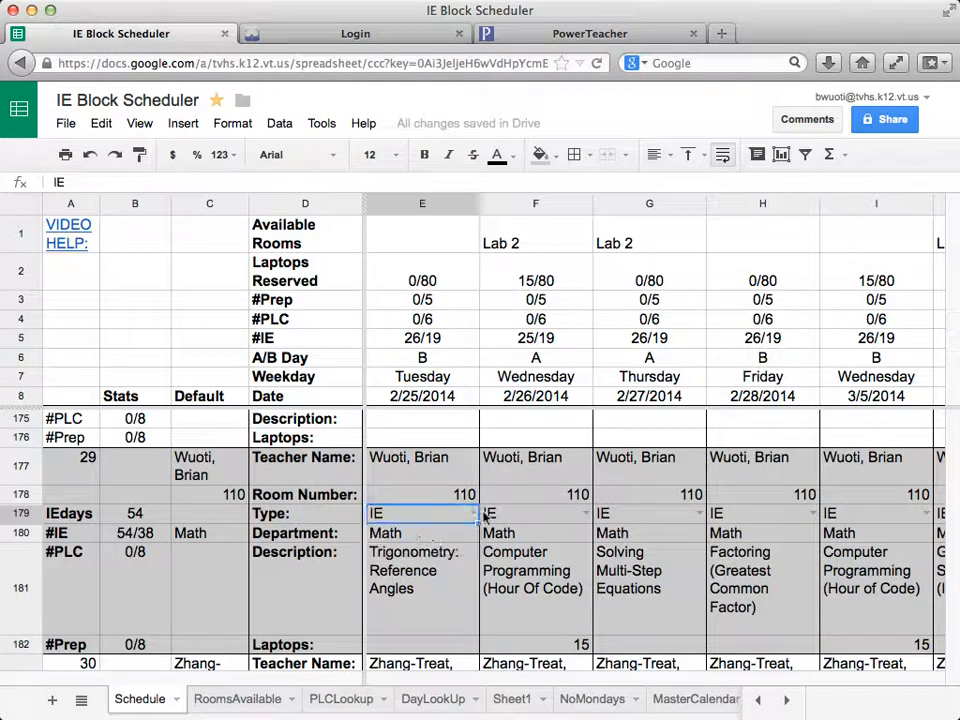
pyautogui.press('Right')
pyautogui.press('Right')
pyautogui.press('Right')
pyautogui.press('Right')
pyautogui.press('Right')
pyautogui.press('Right')
pyautogui.press('Right')
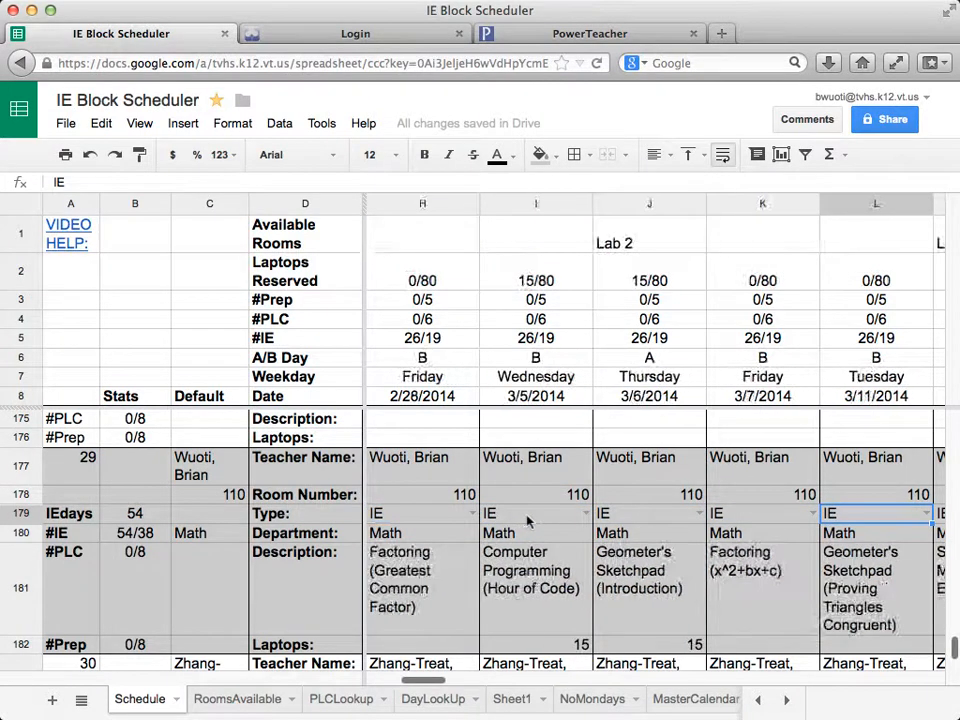
pyautogui.press('Right')
pyautogui.press('Right')
pyautogui.press('Right')
pyautogui.press('Right')
pyautogui.press('Right')
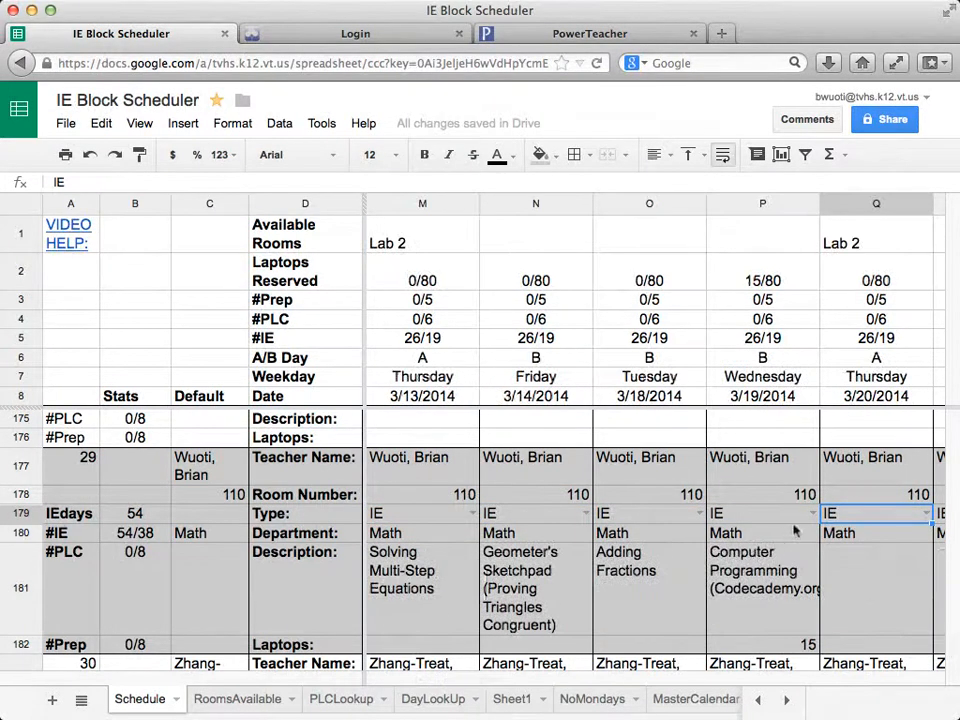
pyautogui.doubleClick(752, 514)
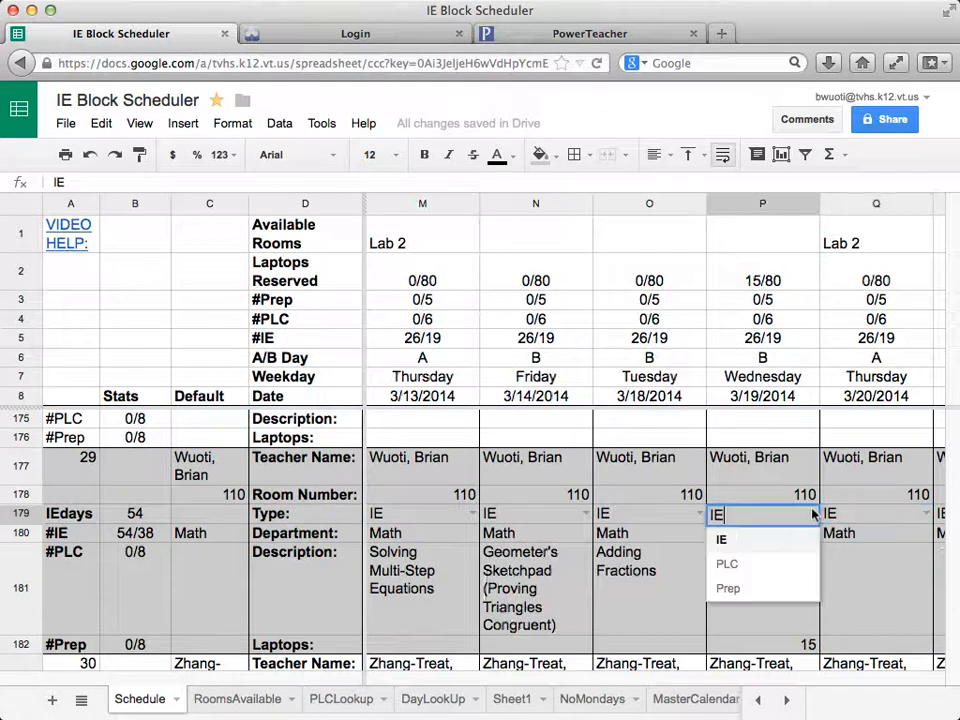
pyautogui.click(758, 567)
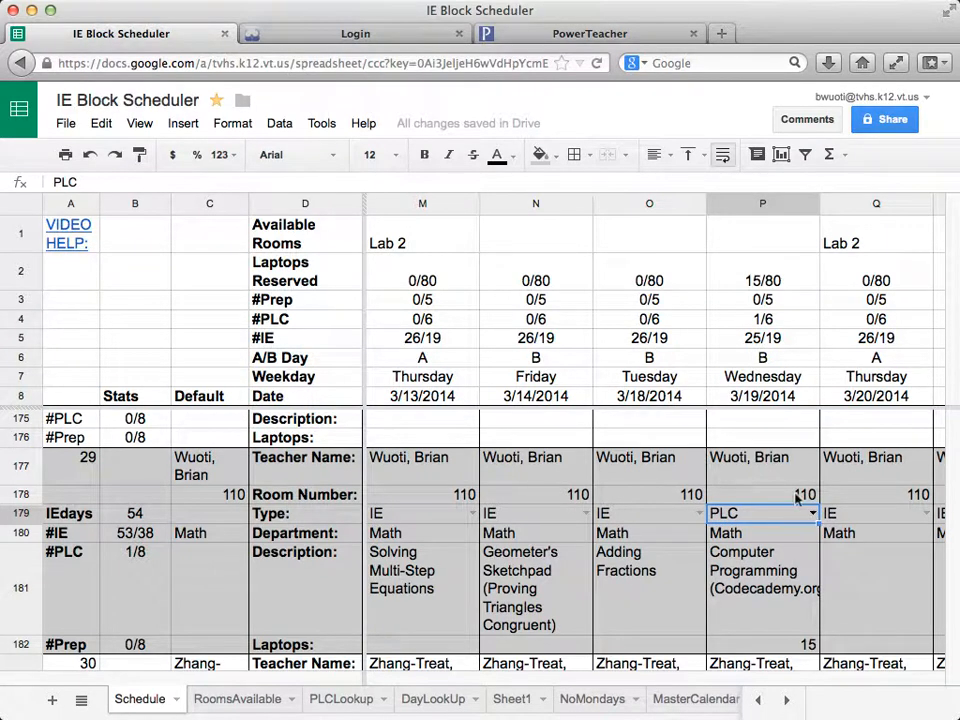
# - Switch to the Enriching Students site and log in with the account password
pyautogui.click(349, 33)
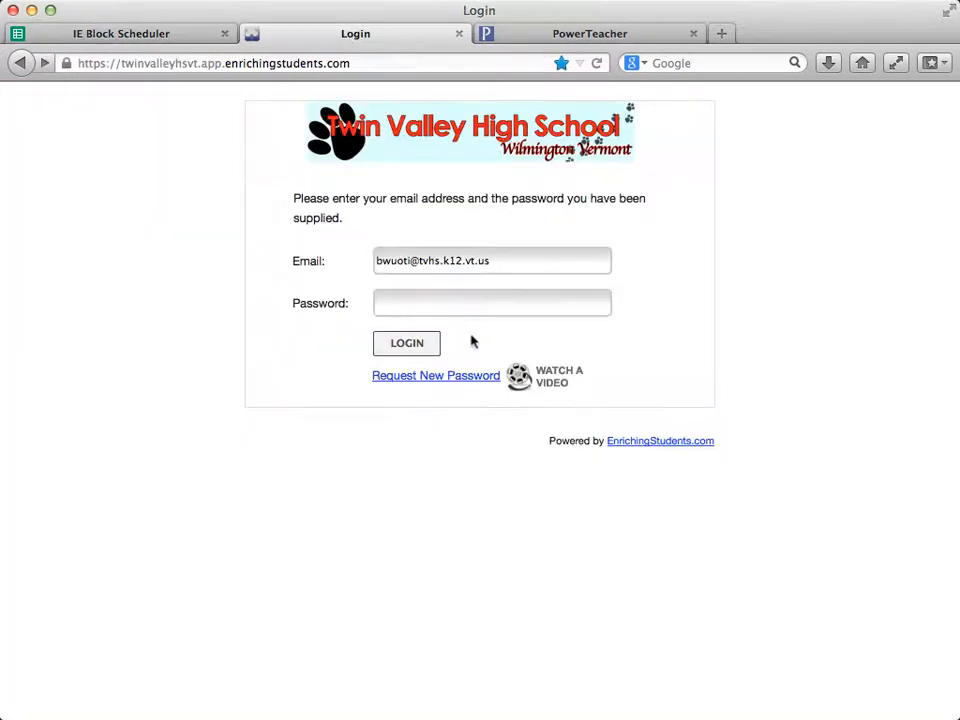
pyautogui.write('•••••••••')
pyautogui.press('Return')
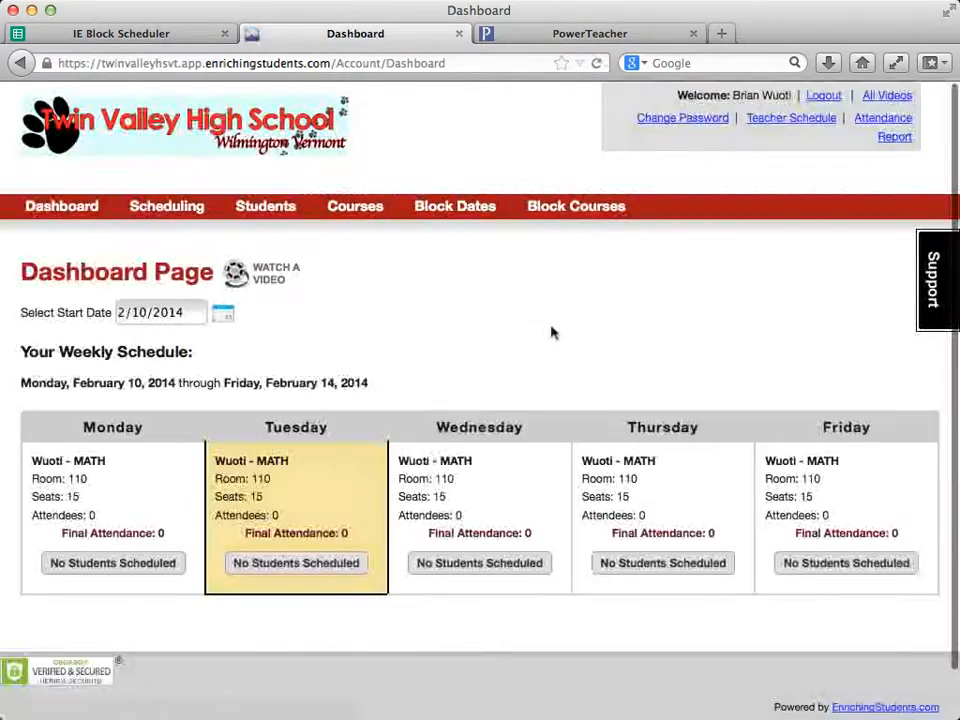
# - On the Set Blocked Dates page, select the logged-in teacher as staffer and view the blocked-date calendar, then return to the IE Block Scheduler
pyautogui.click(457, 207)
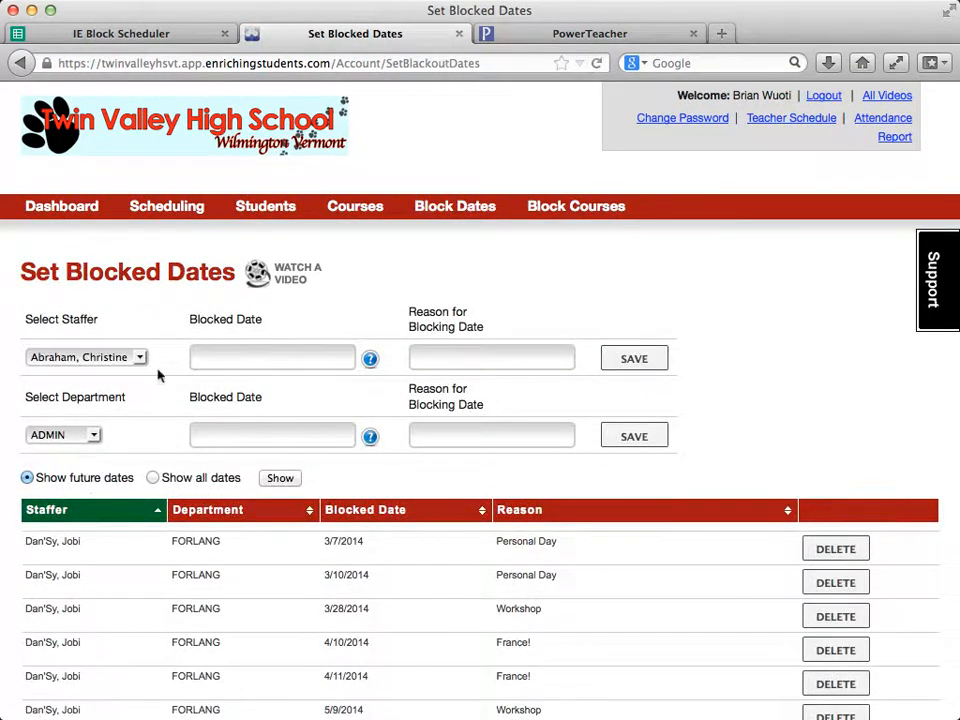
pyautogui.click(129, 357)
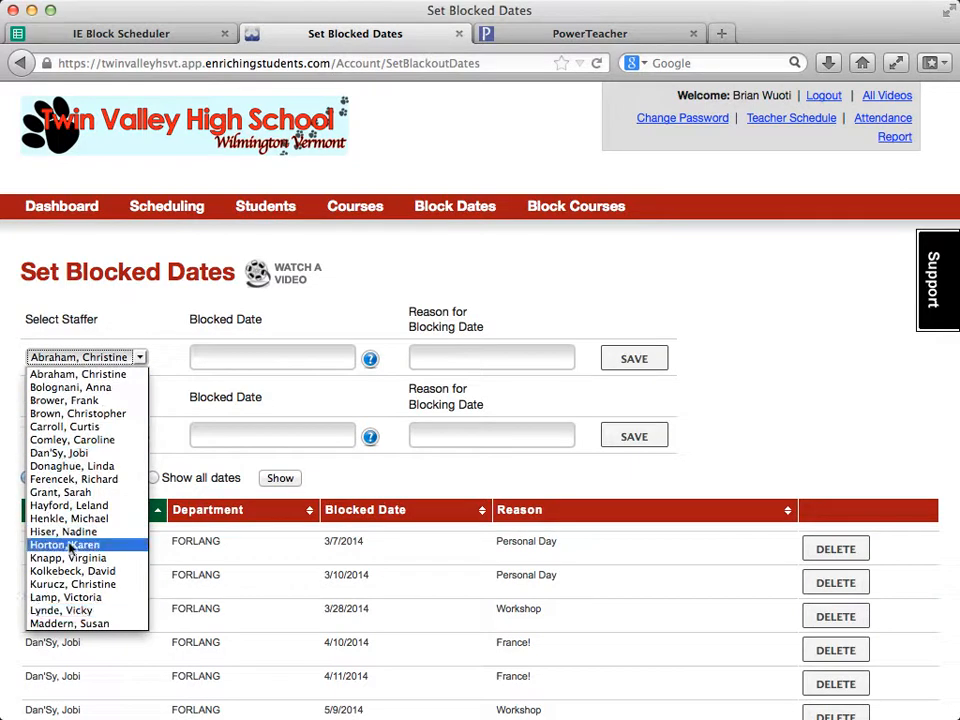
pyautogui.scroll(-5, 60, 545)
pyautogui.click(73, 612)
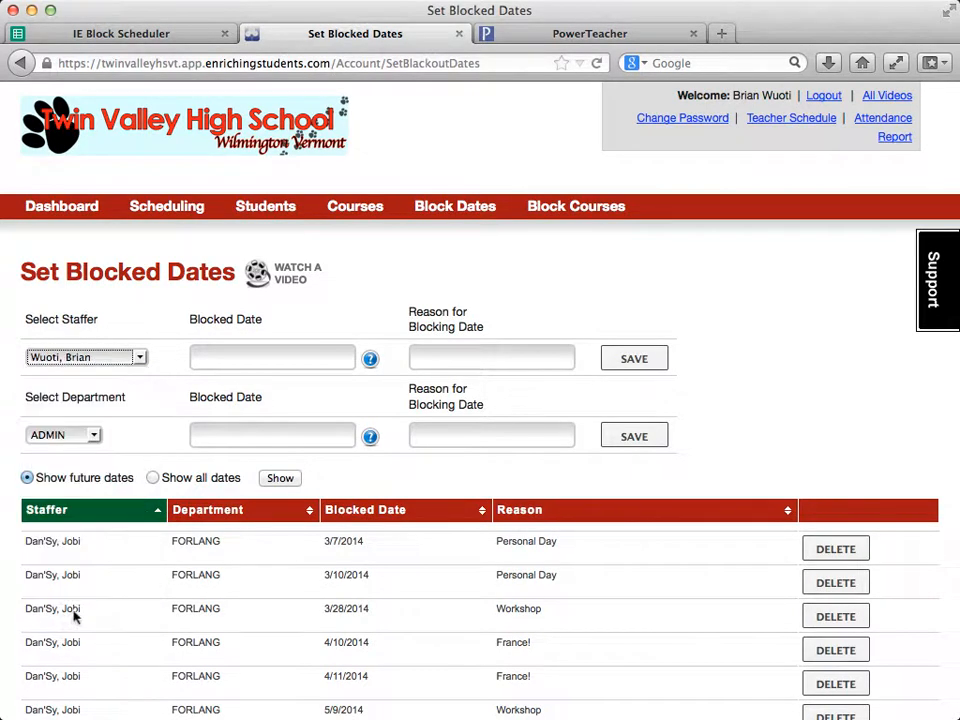
pyautogui.click(343, 360)
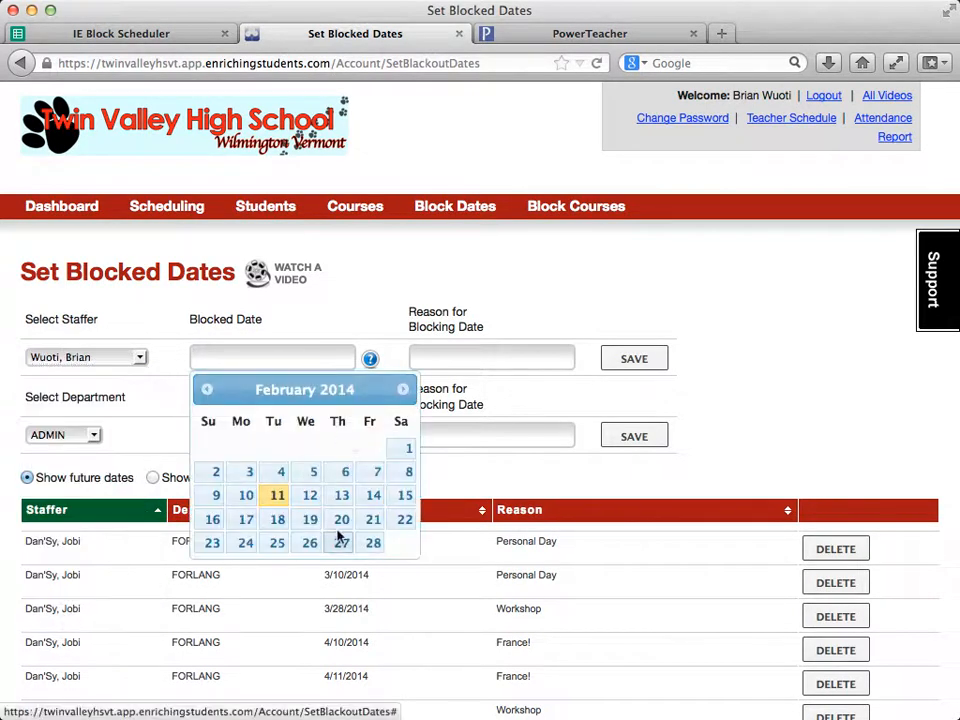
pyautogui.click(496, 395)
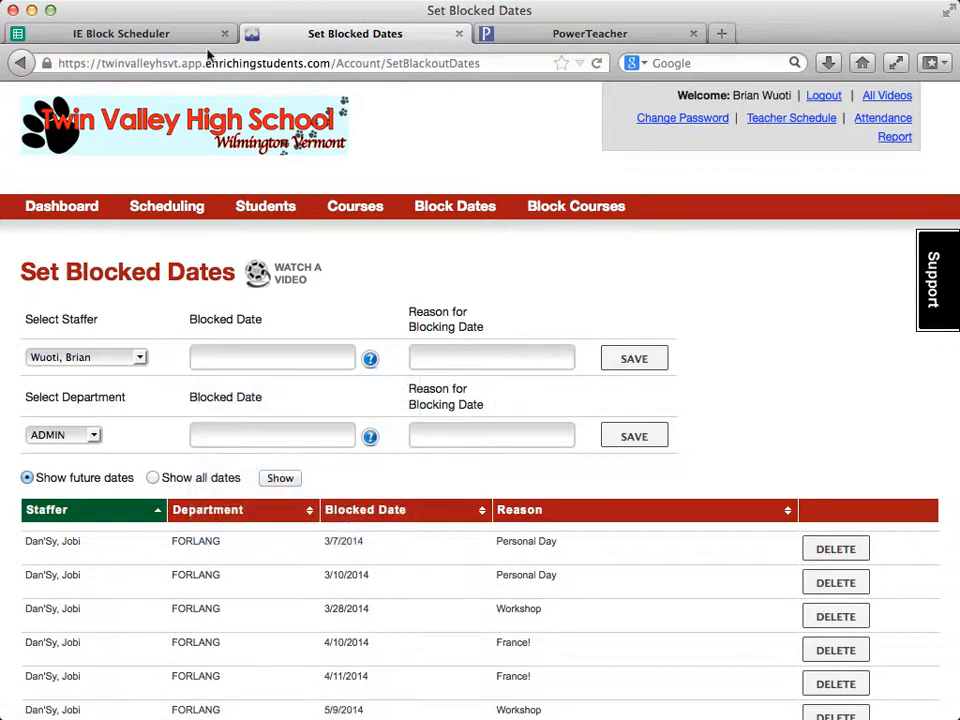
pyautogui.click(165, 36)
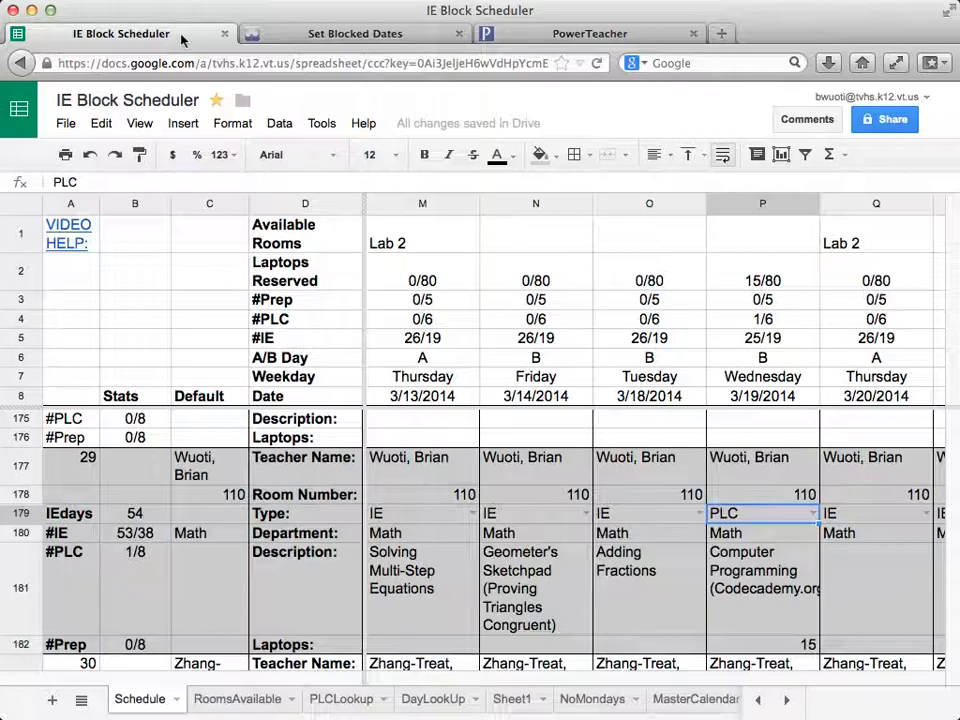
# - Set the type for 3/19/2014 to Prep in teacher block 29 and check that date's #Prep count
pyautogui.click(812, 514)
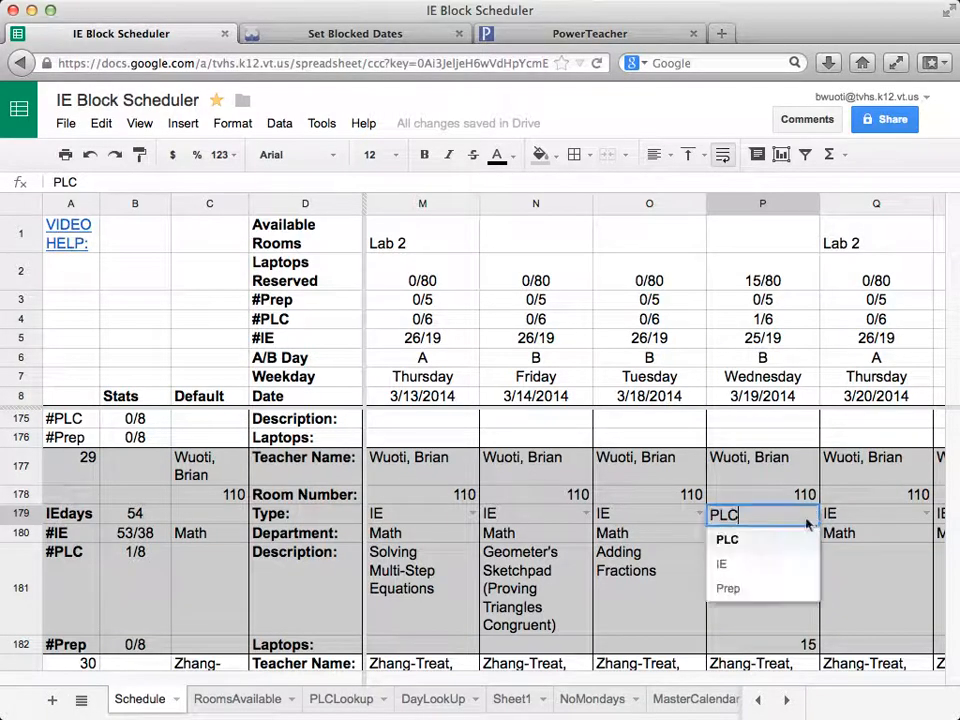
pyautogui.click(740, 589)
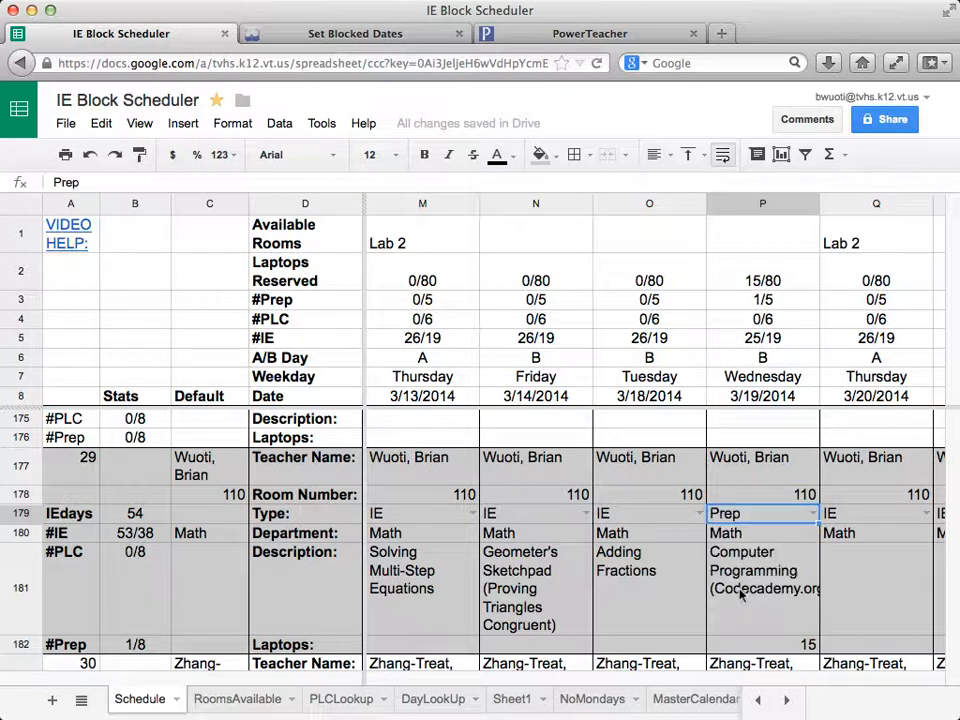
pyautogui.click(764, 303)
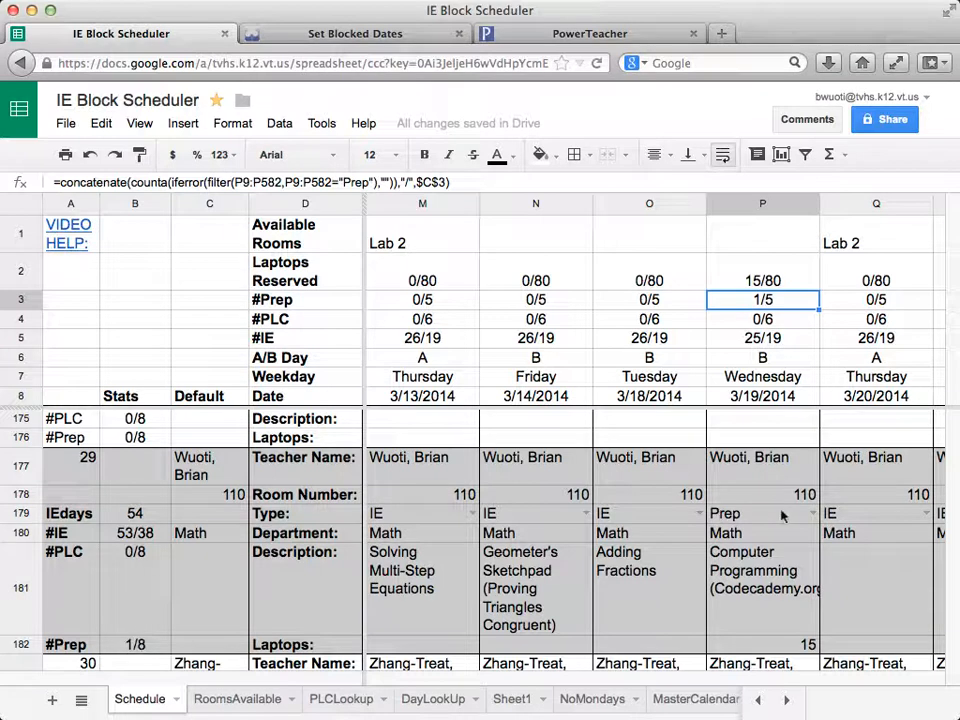
# - Set the type for 3/19/2014 back to IE in teacher block 29 and check that date's #IE count
pyautogui.click(816, 513)
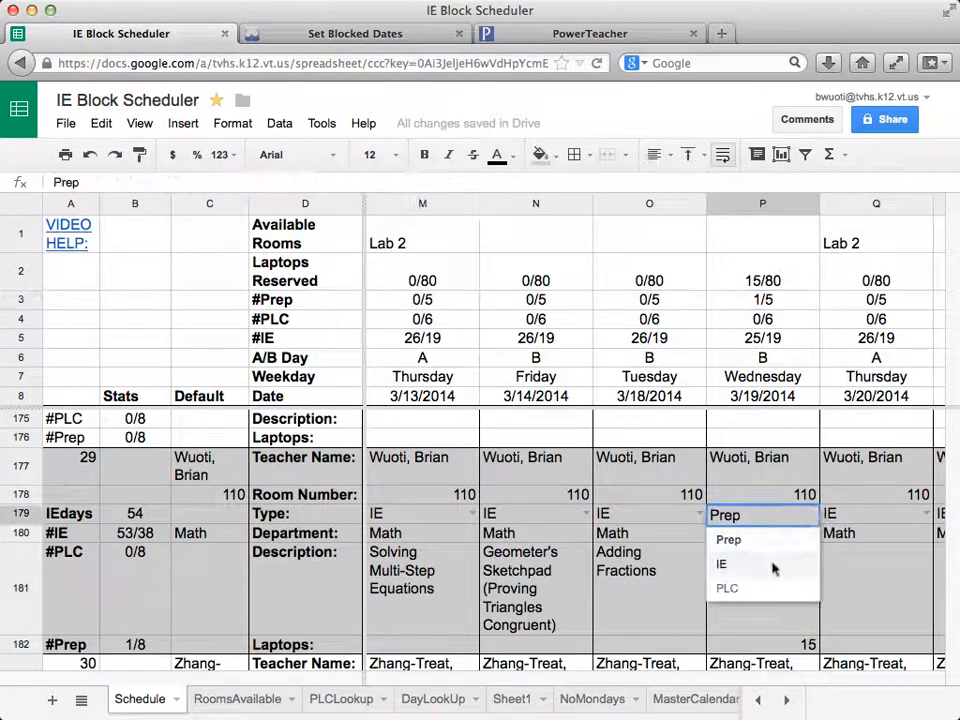
pyautogui.click(773, 566)
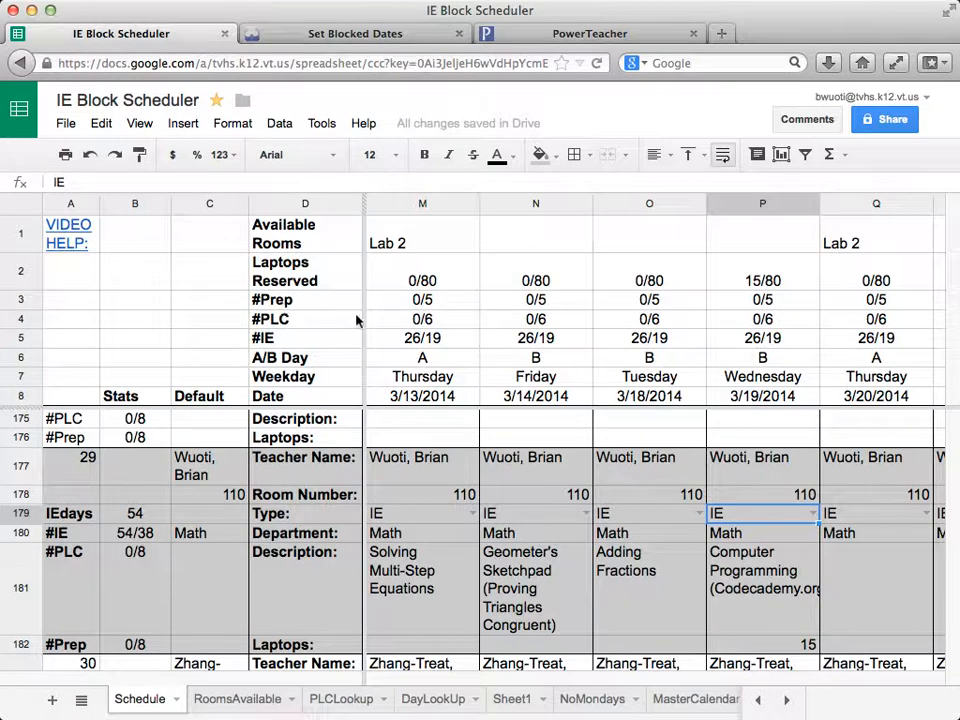
pyautogui.click(761, 341)
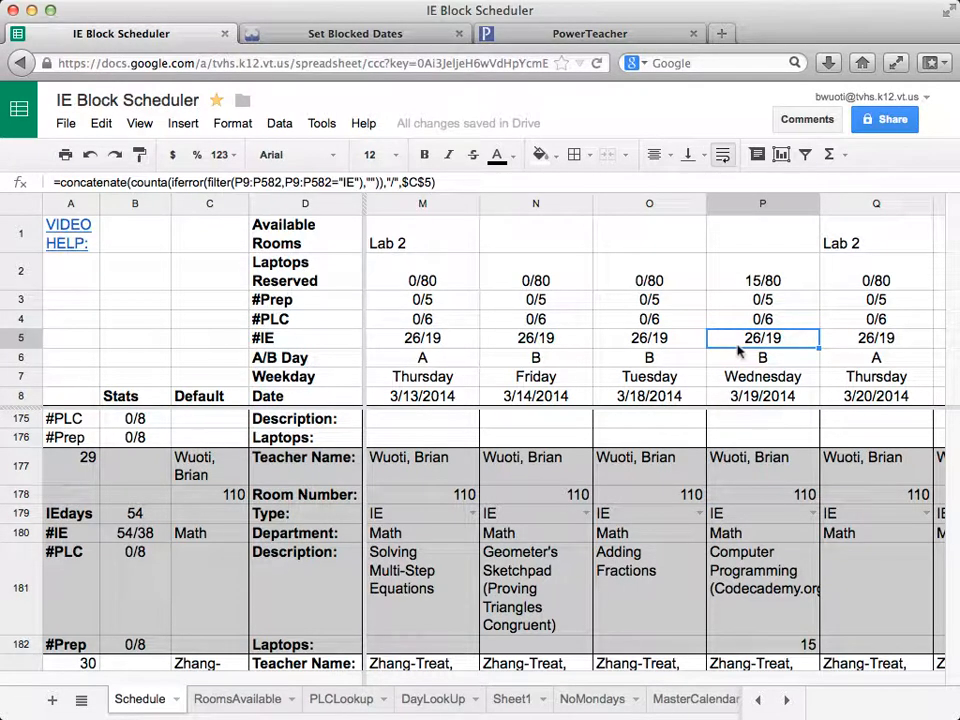
pyautogui.click(812, 511)
pyautogui.click(814, 515)
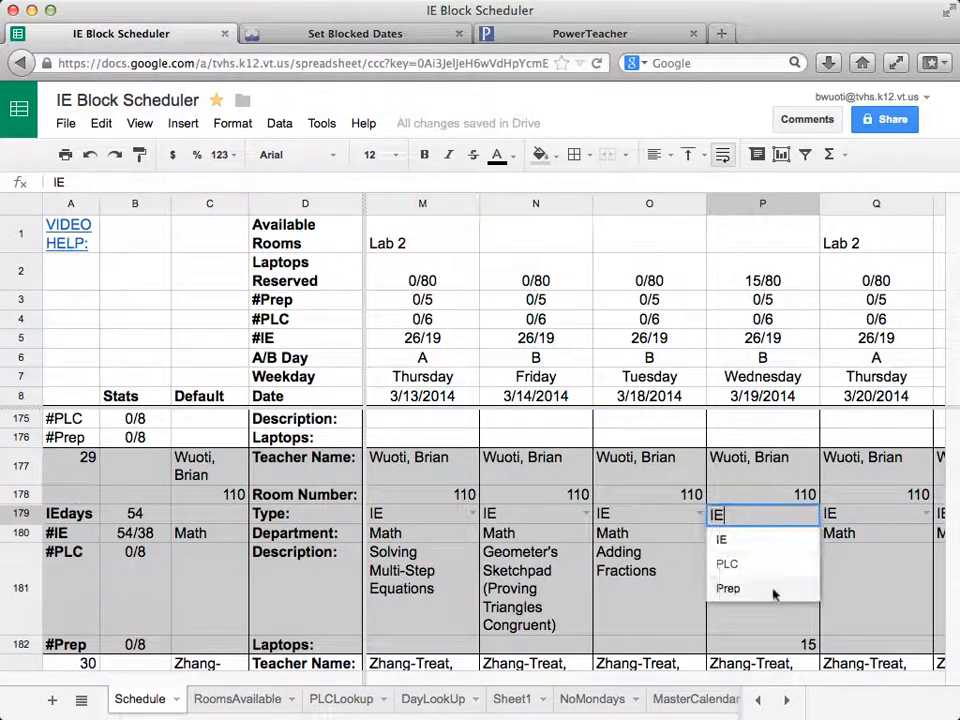
pyautogui.click(786, 548)
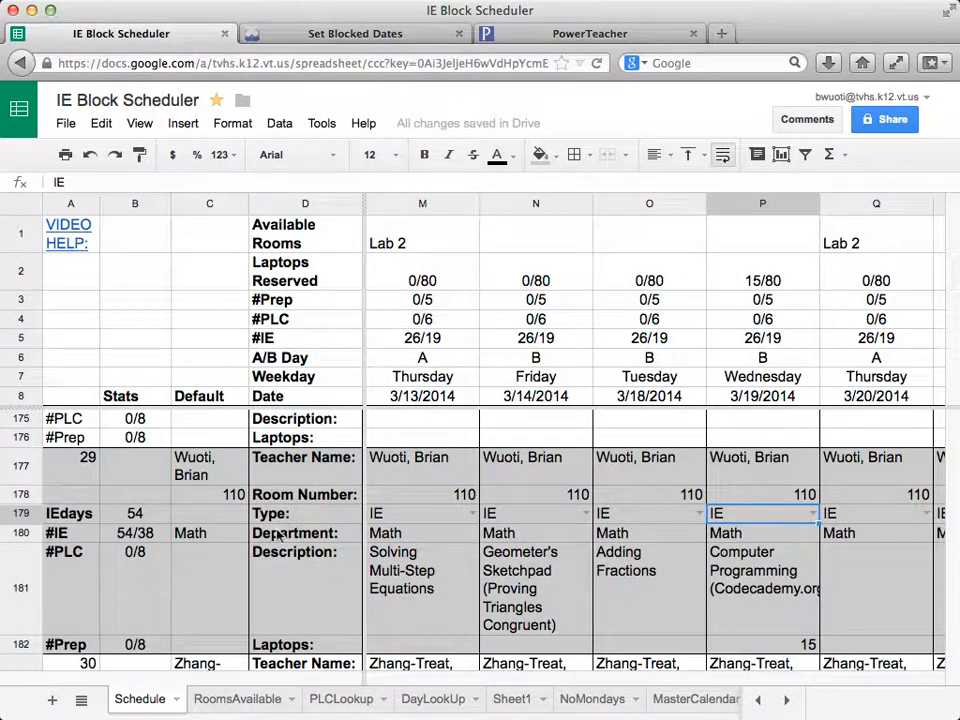
pyautogui.click(774, 537)
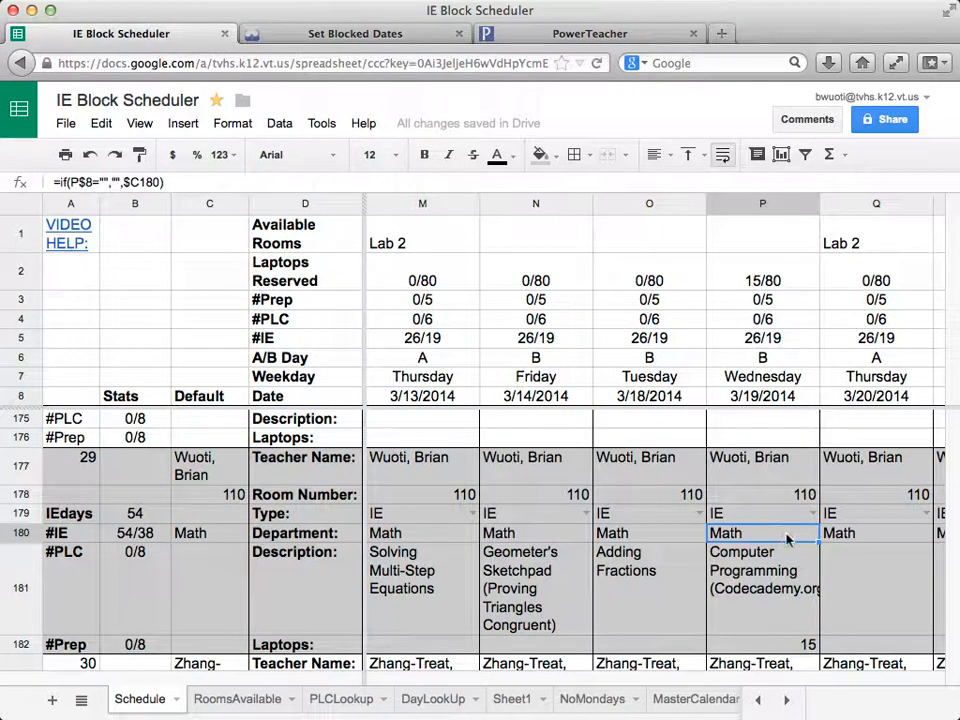
# - In teacher block 29, set the 3/20/2014 type to PLC and enter All Faculty as its department
pyautogui.click(920, 517)
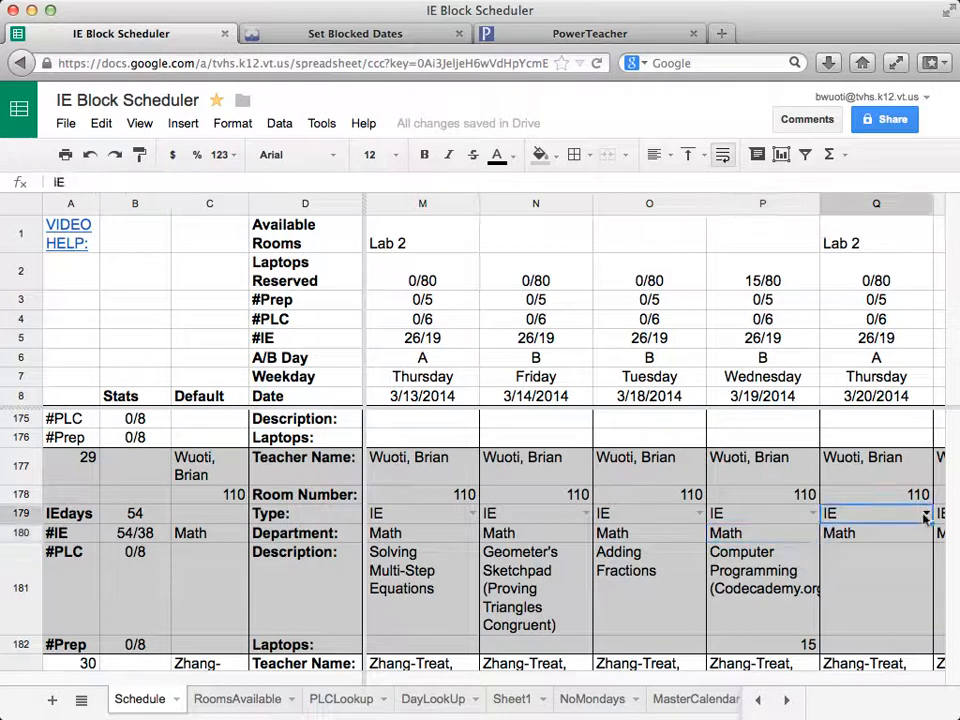
pyautogui.click(922, 515)
pyautogui.click(884, 564)
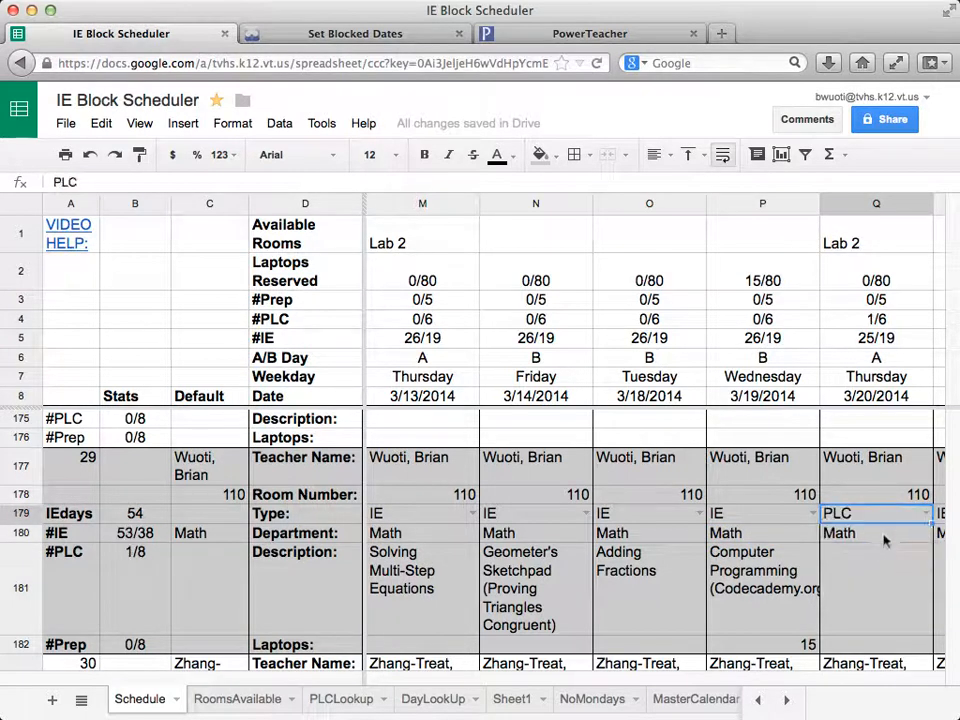
pyautogui.click(884, 536)
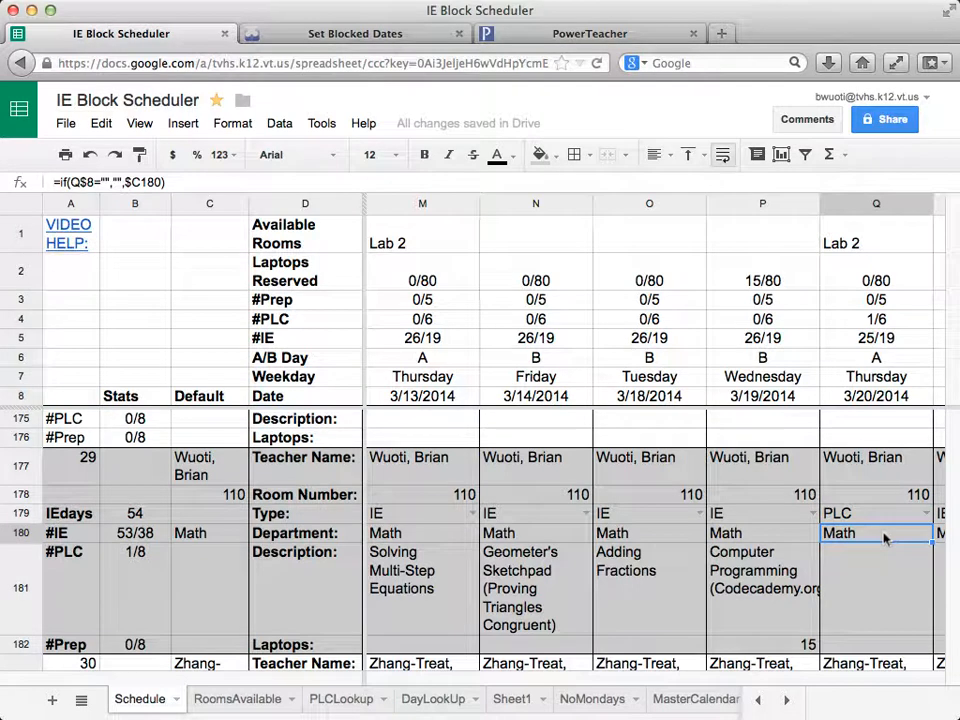
pyautogui.write('All Faculty')
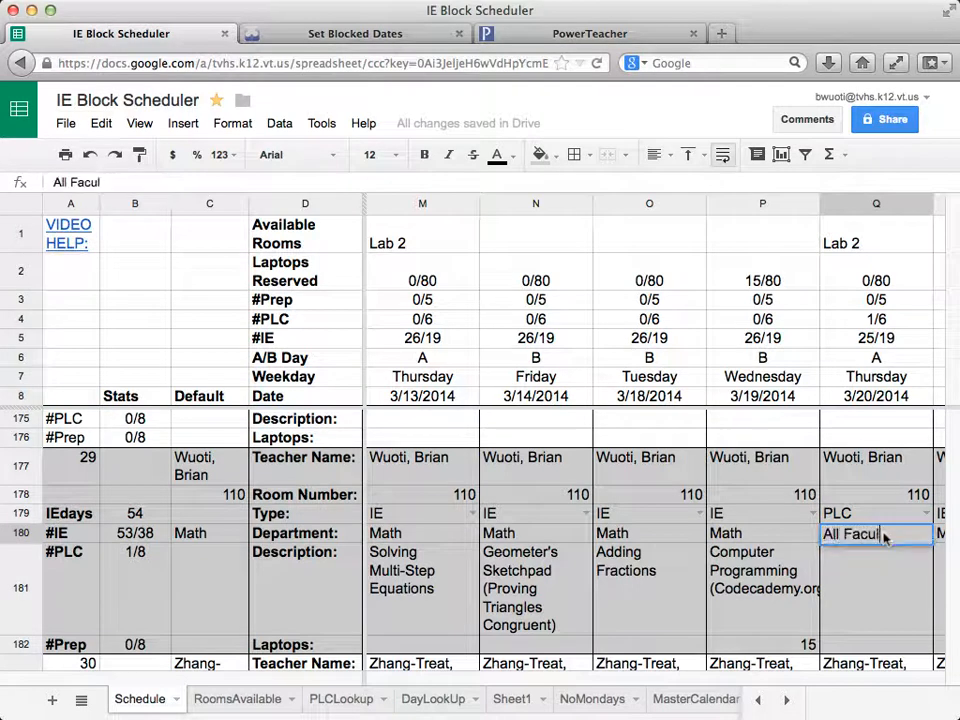
pyautogui.press('Return')
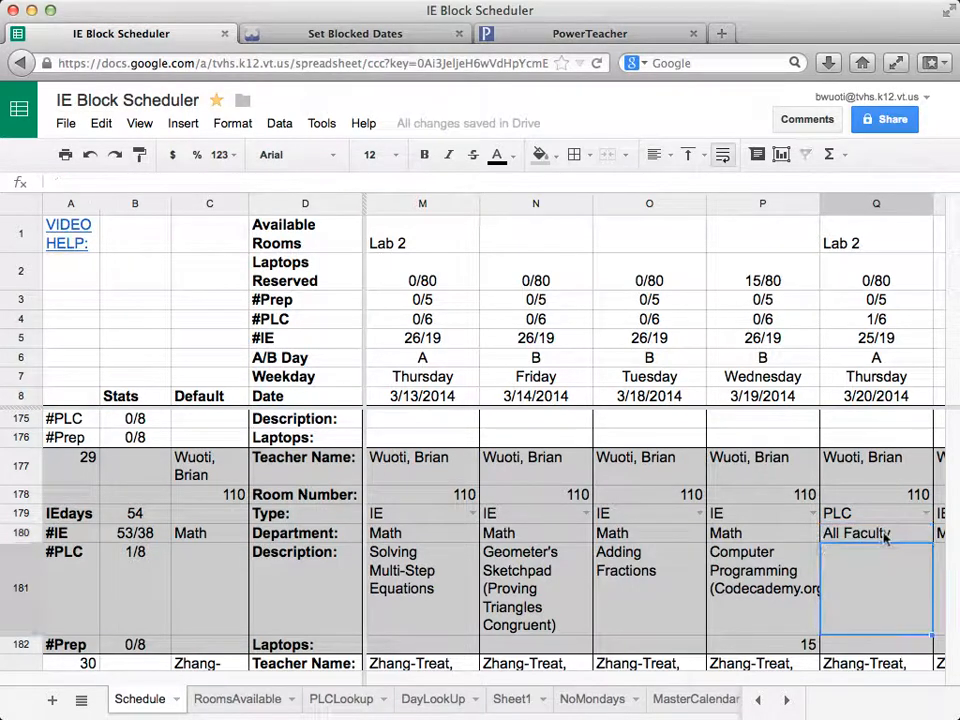
pyautogui.click(884, 536)
pyautogui.press('Up')
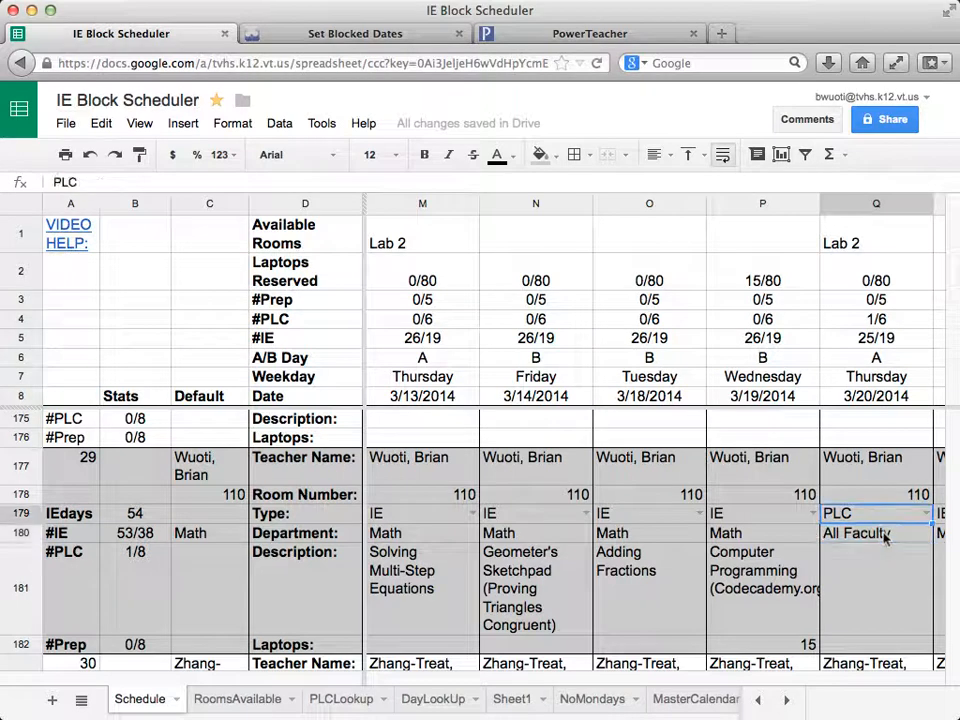
# - In teacher block 29, set the 3/20/2014 type to IE and enter English as its department
pyautogui.click(927, 515)
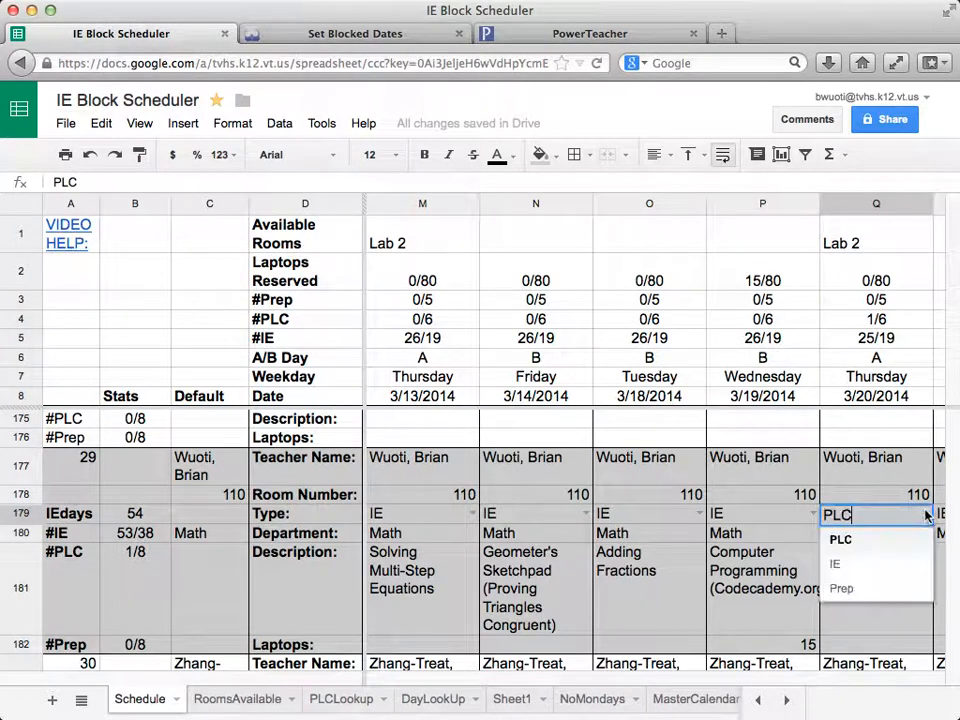
pyautogui.click(865, 566)
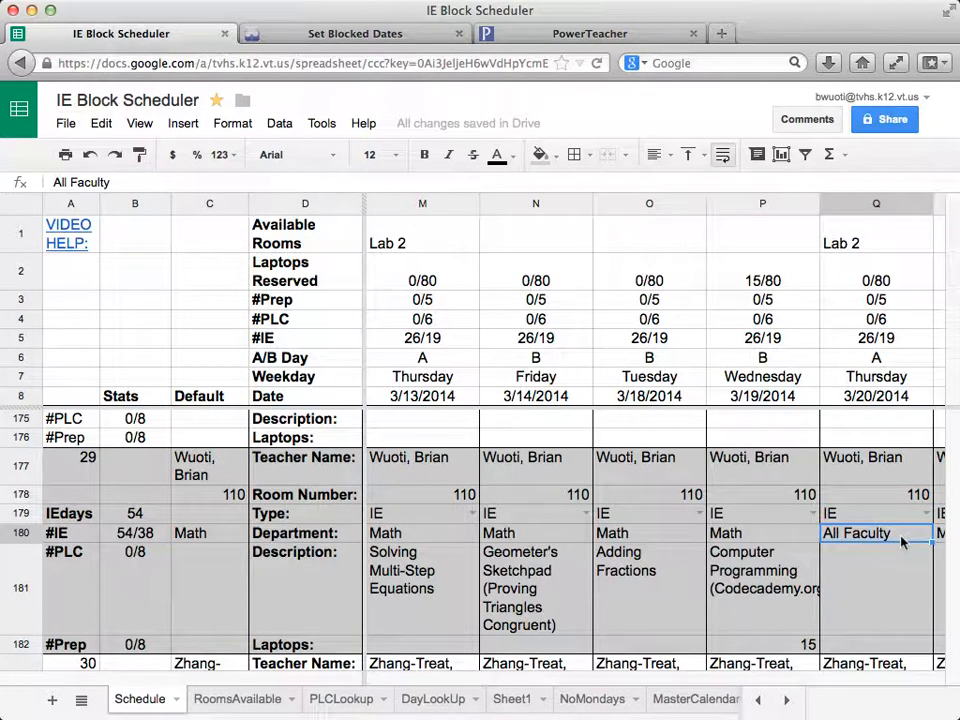
pyautogui.write('English')
pyautogui.press('Return')
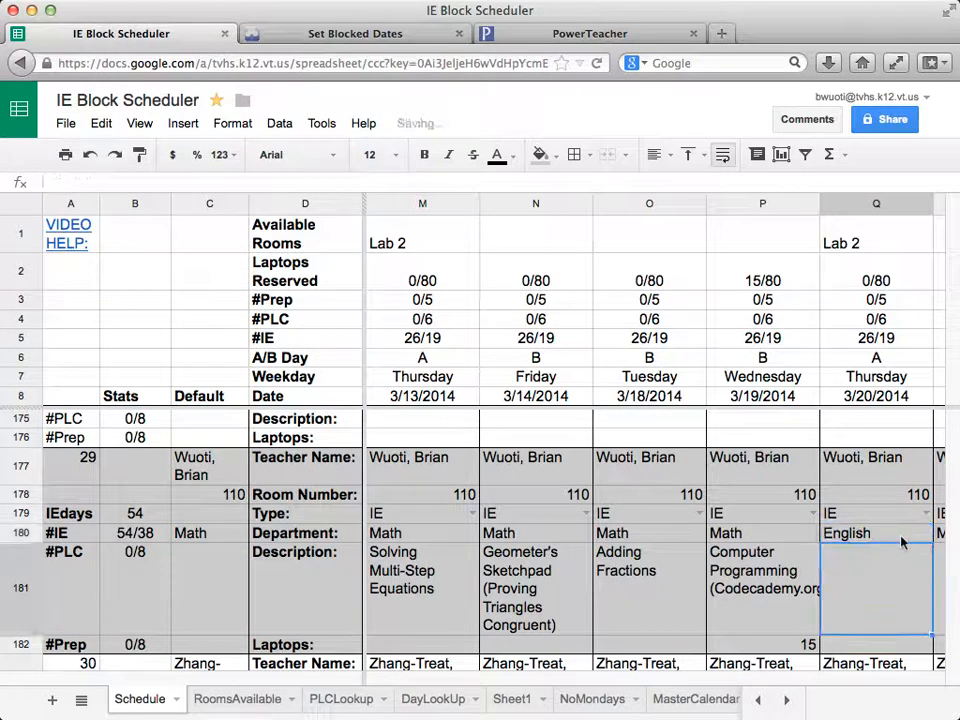
# - Enter "Writing in mathematics" as the 3/20/2014 session description in teacher block 29
pyautogui.write('Wr')
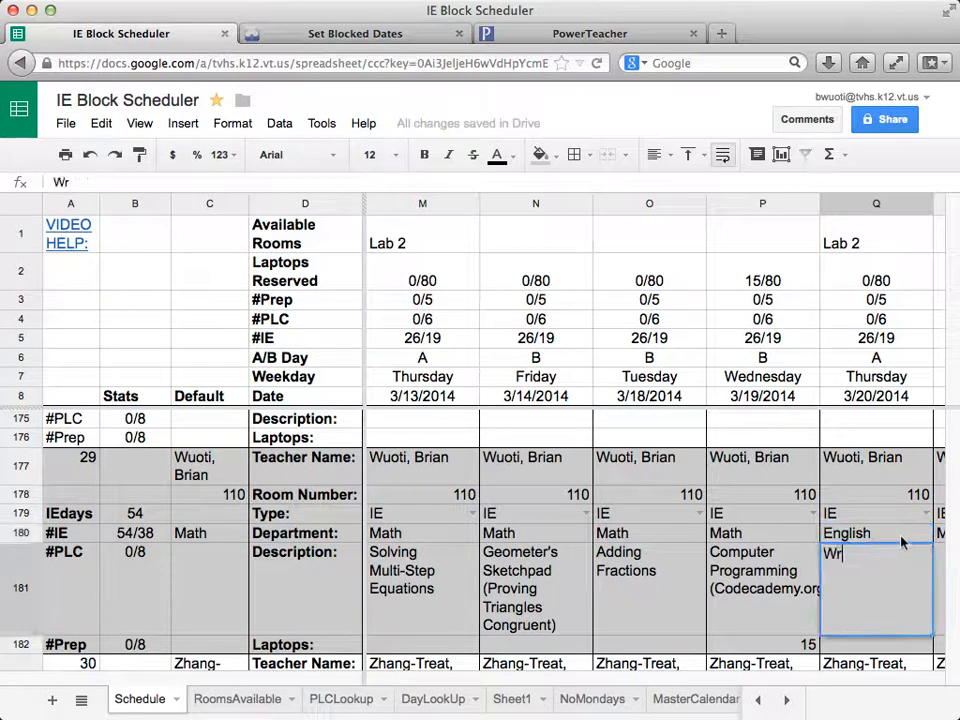
pyautogui.write('iting in mathematics')
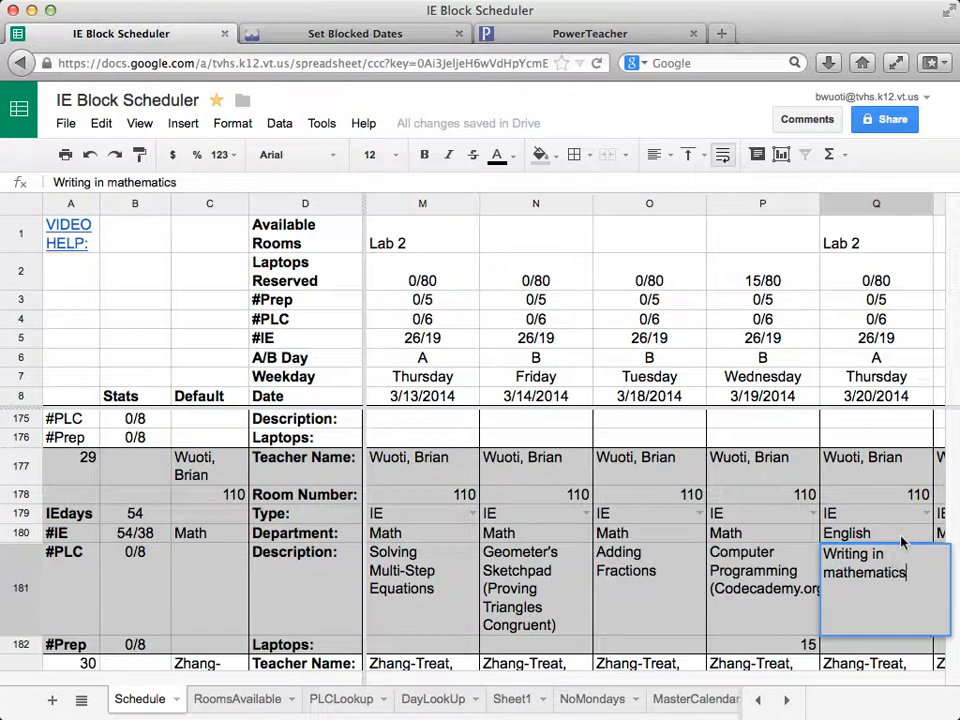
pyautogui.press('Return')
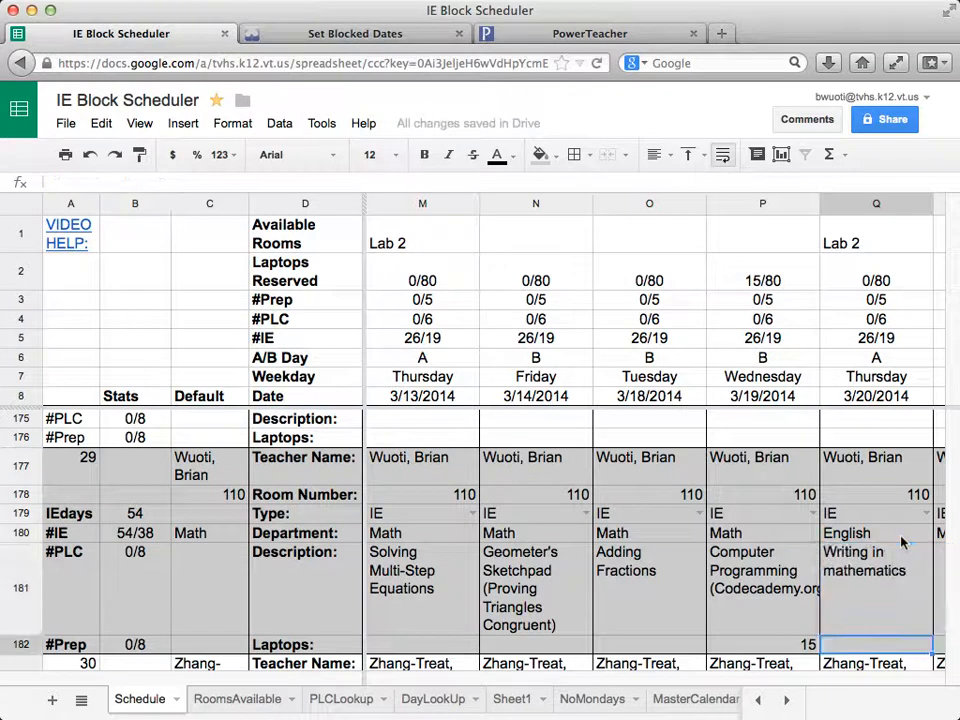
pyautogui.click(901, 536)
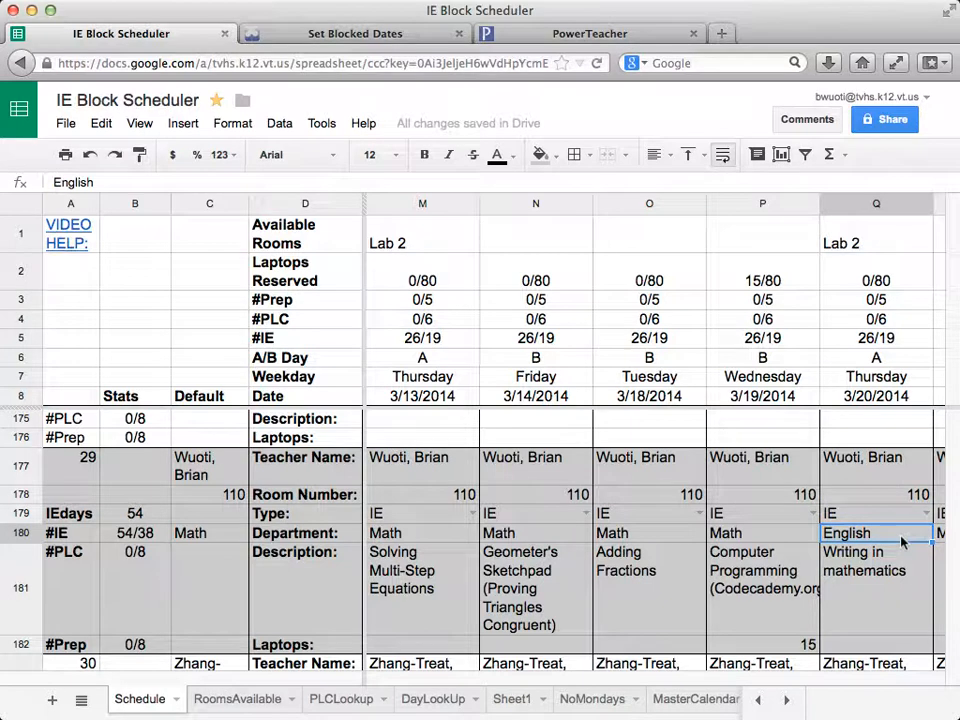
# - Review the session descriptions in teacher block 29 from 3/20/2014 back to 2/25/2014
pyautogui.click(858, 590)
pyautogui.click(761, 585)
pyautogui.click(860, 595)
pyautogui.click(736, 590)
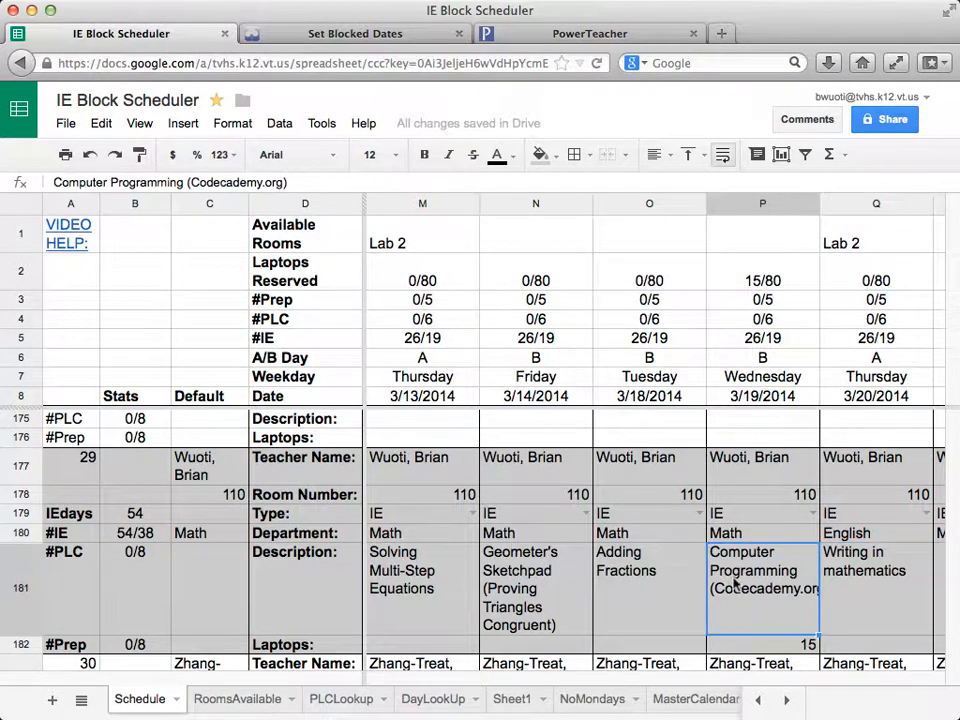
pyautogui.press('Left')
pyautogui.press('Left')
pyautogui.press('Left')
pyautogui.press('Left')
pyautogui.press('Left')
pyautogui.press('Left')
pyautogui.press('Left')
pyautogui.press('Left')
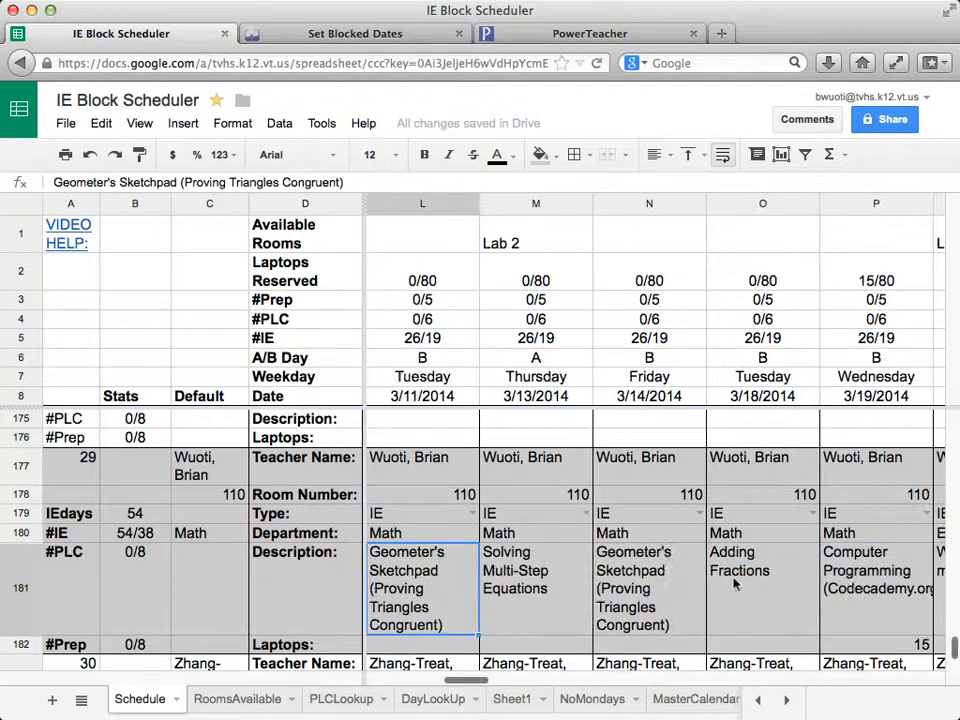
pyautogui.press('Left')
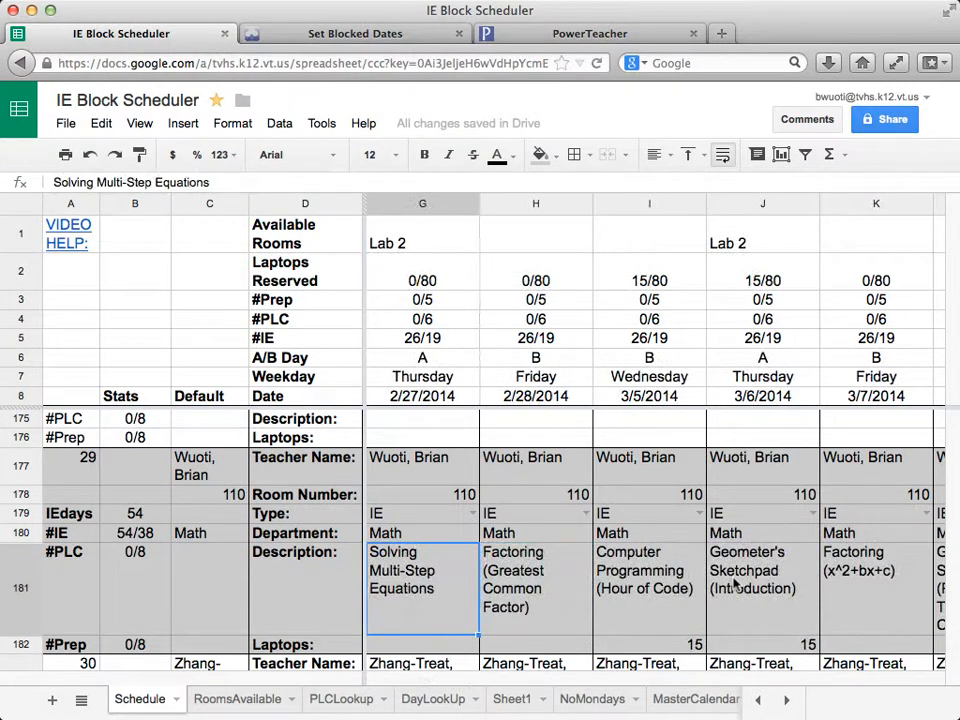
pyautogui.press('Left')
pyautogui.press('Right')
pyautogui.press('Left')
pyautogui.press('Left')
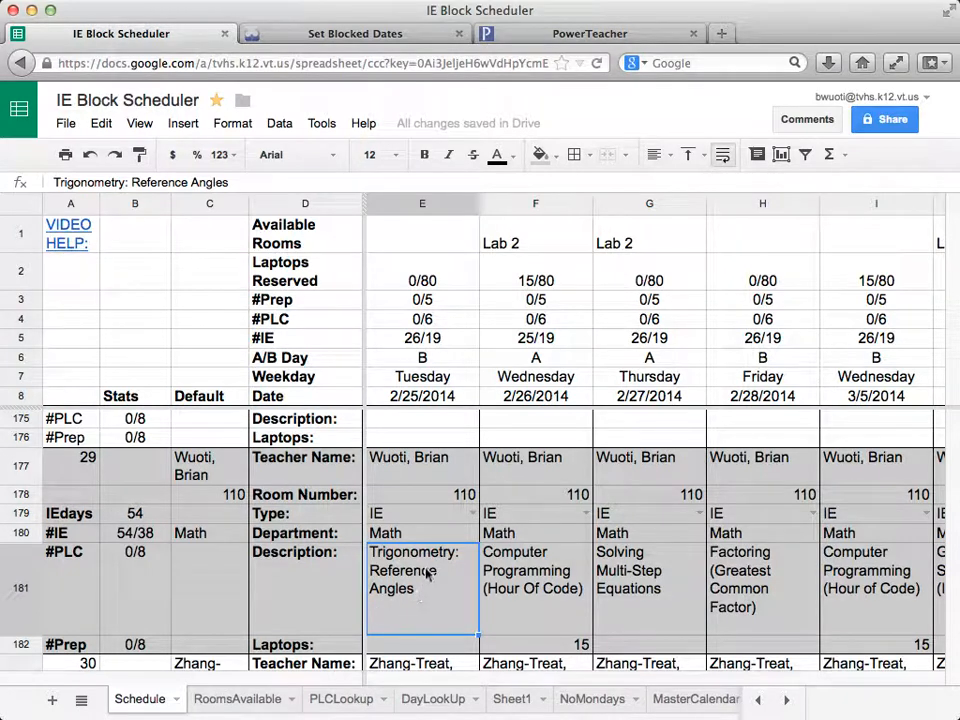
pyautogui.click(665, 535)
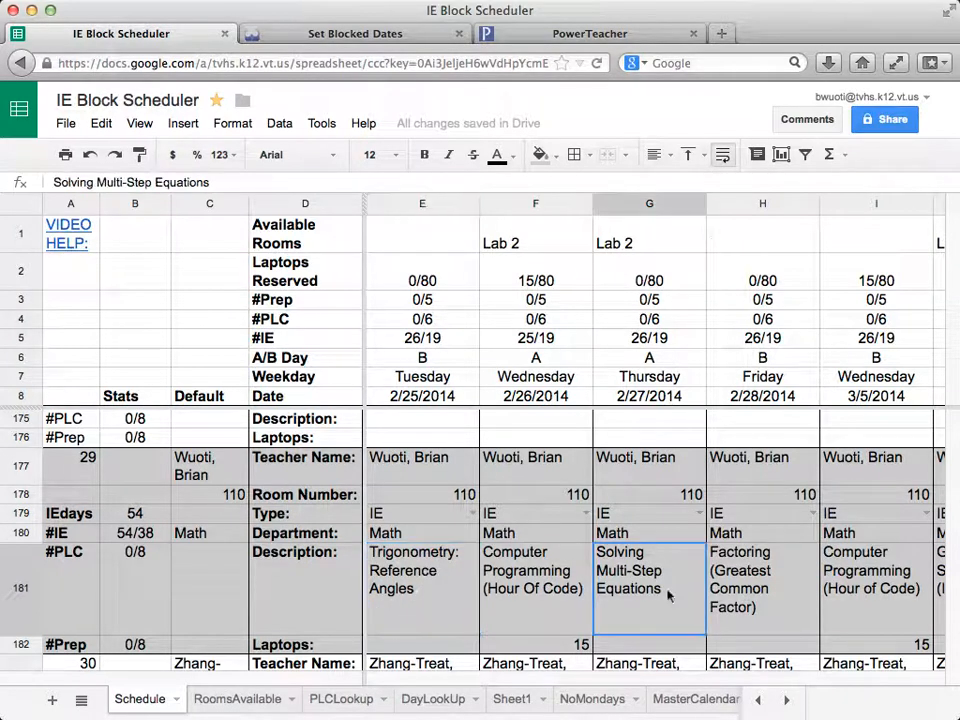
pyautogui.click(720, 585)
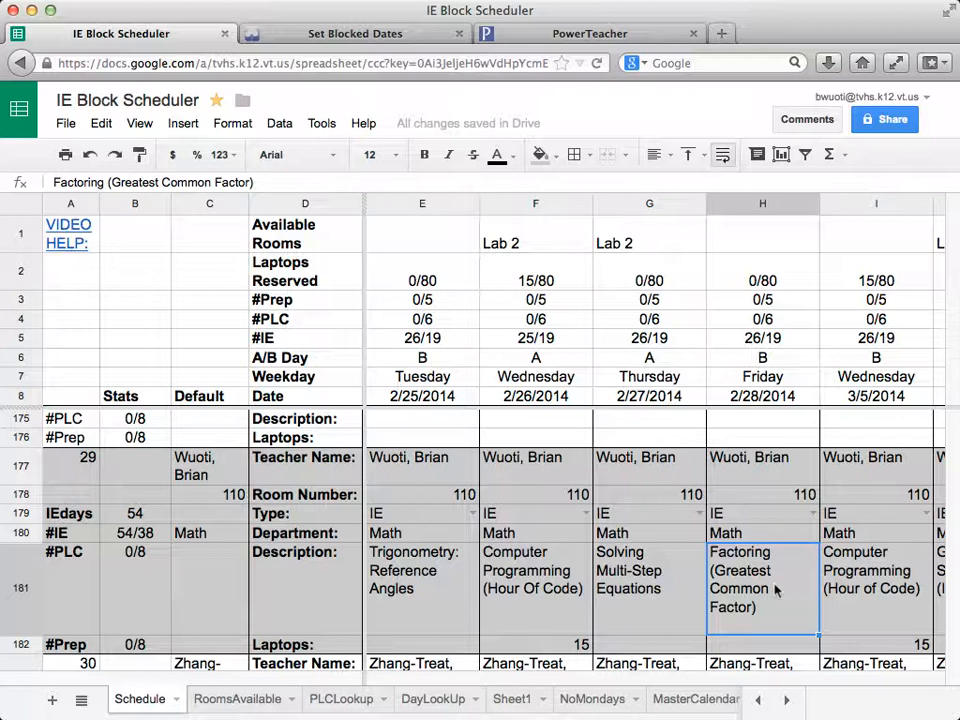
# - Set the number of laptops for 2/26/2014 in teacher block 29 to 20
pyautogui.click(755, 648)
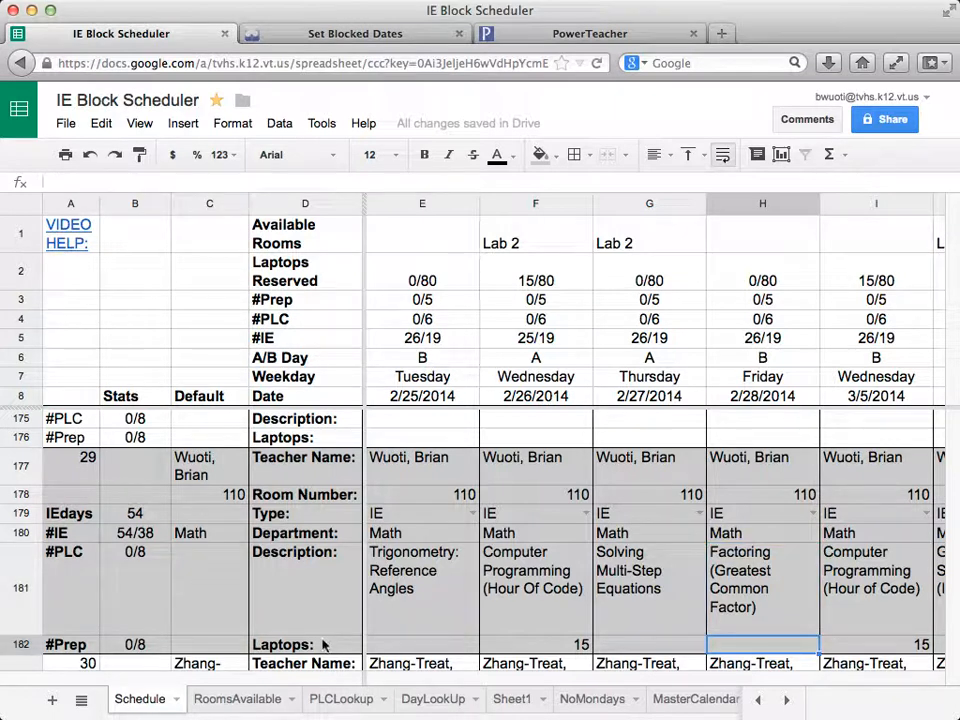
pyautogui.click(566, 643)
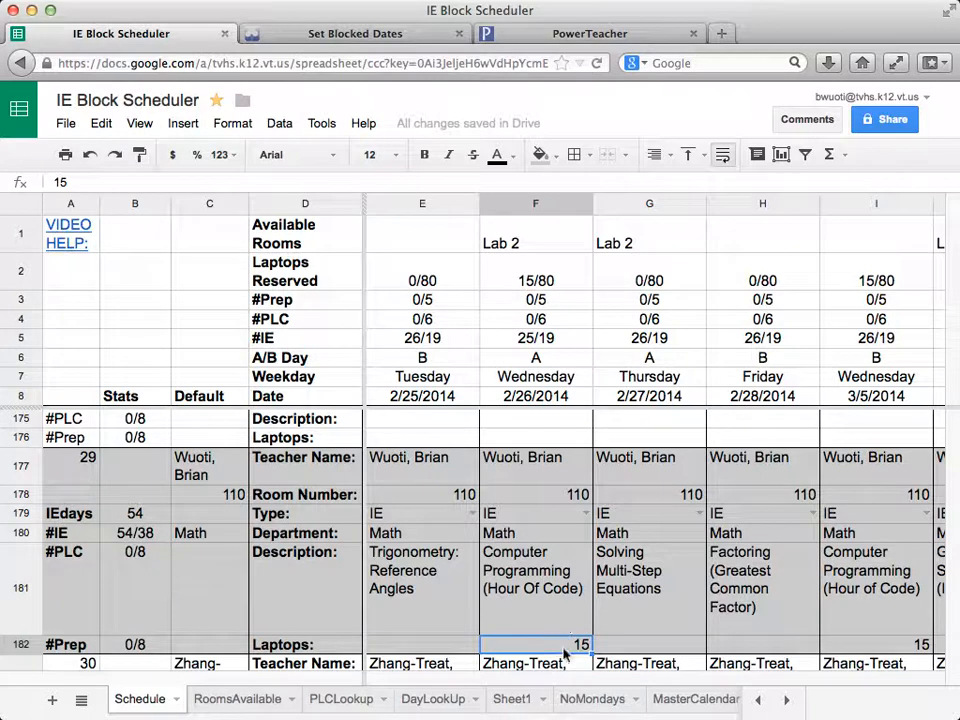
pyautogui.write('20')
pyautogui.press('Return')
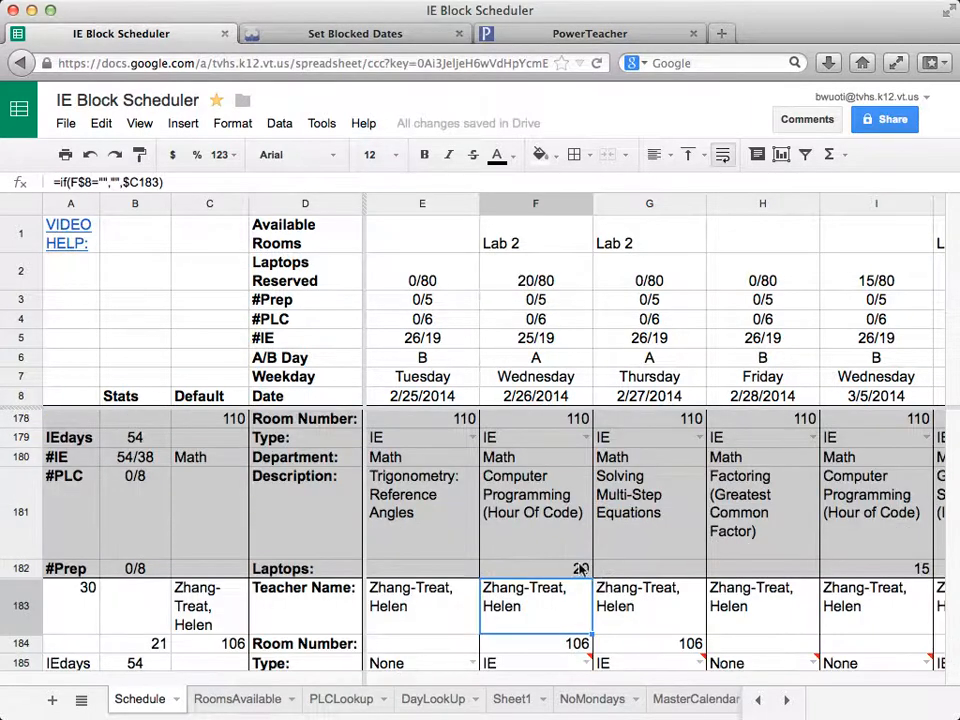
# - Change the 2/26/2014 laptop number in teacher block 29 to 21 and undo that change
pyautogui.click(580, 568)
pyautogui.write('21')
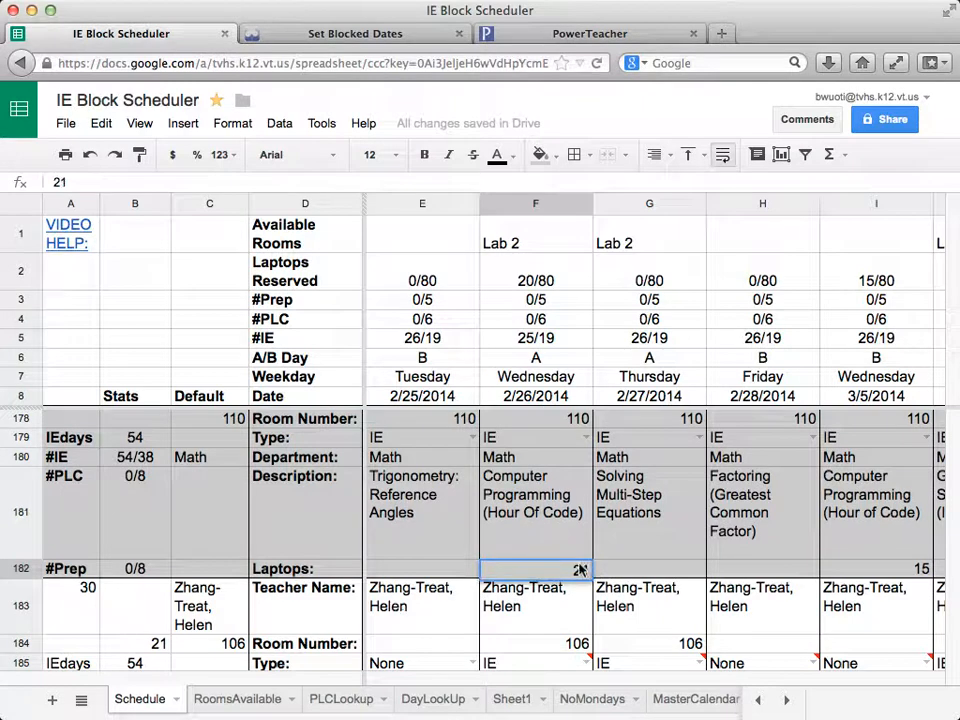
pyautogui.press('Tab')
pyautogui.press('super+z')
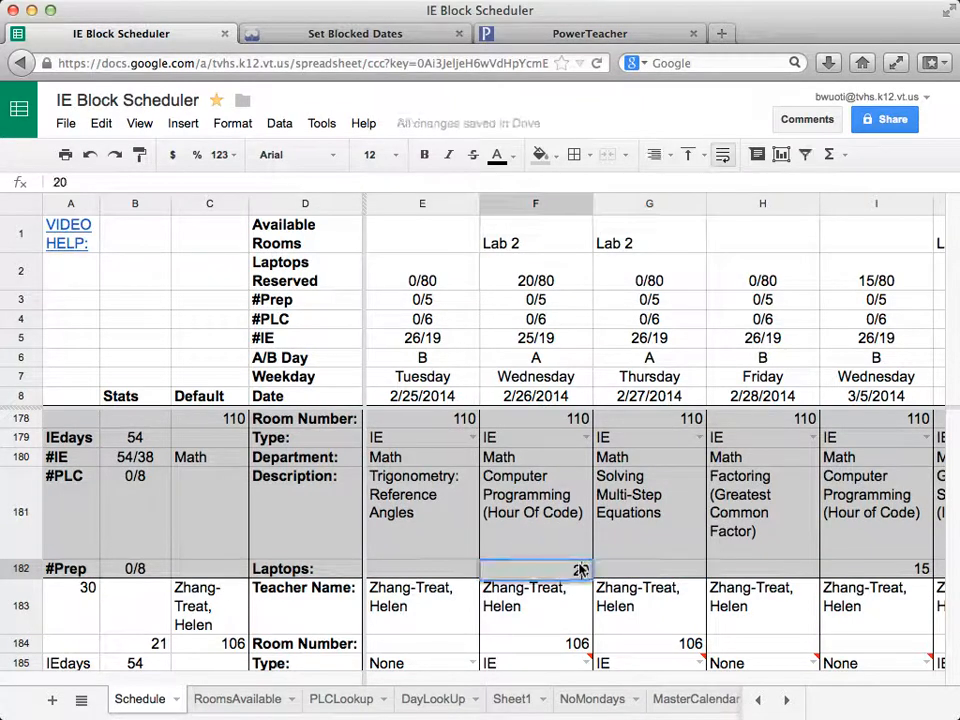
# - Set the number of laptops for 2/26/2014 in teacher block 29 to 15
pyautogui.write('15')
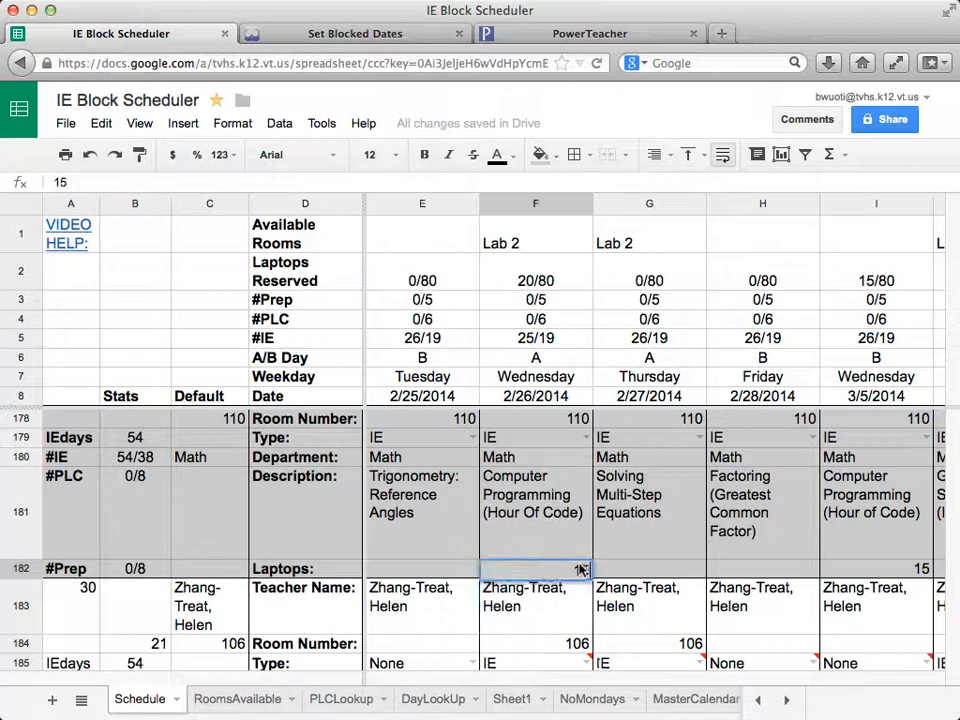
pyautogui.press('Return')
pyautogui.press('Up')
pyautogui.press('Up')
pyautogui.press('Down')
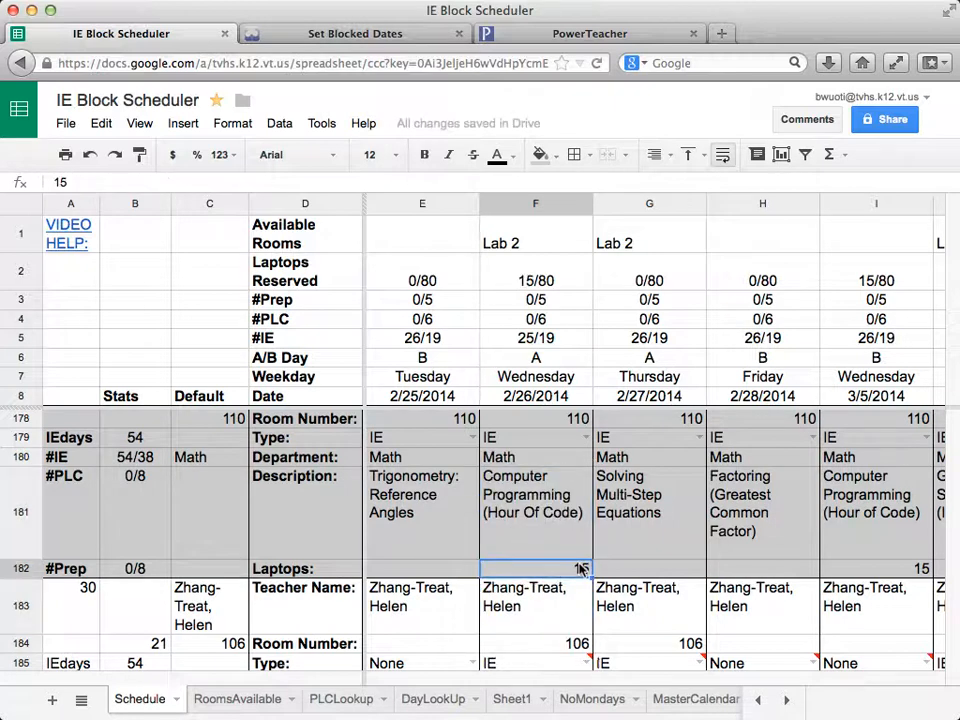
# - Try laptop numbers of 25 and -1 for 2/26/2014 in teacher block 29, undoing each entry
pyautogui.write('25')
pyautogui.press('super+z')
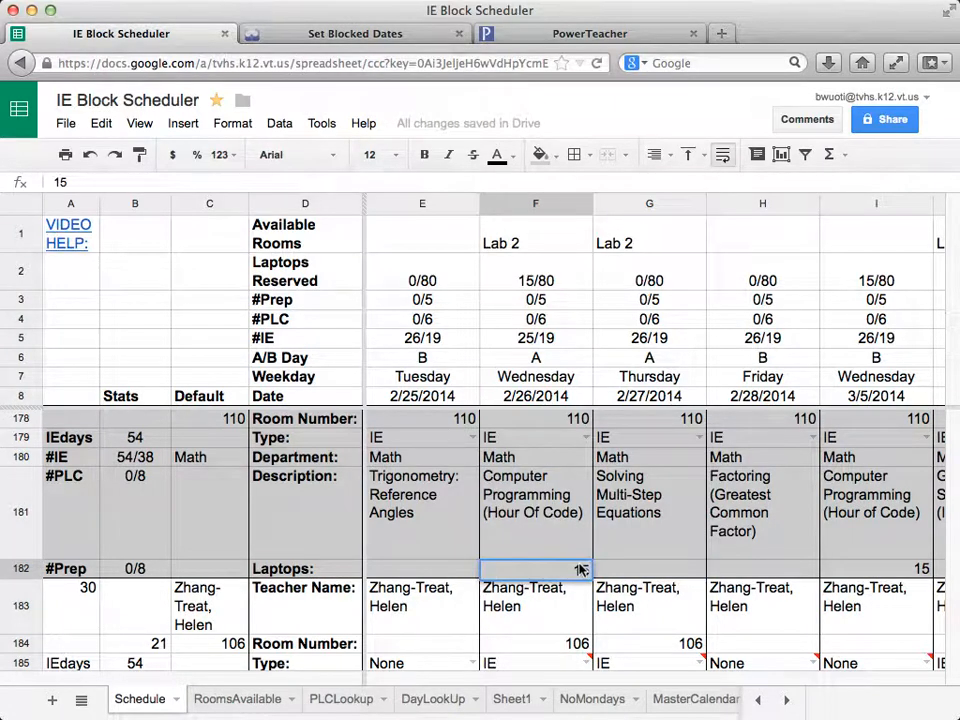
pyautogui.press('Right')
pyautogui.press('Left')
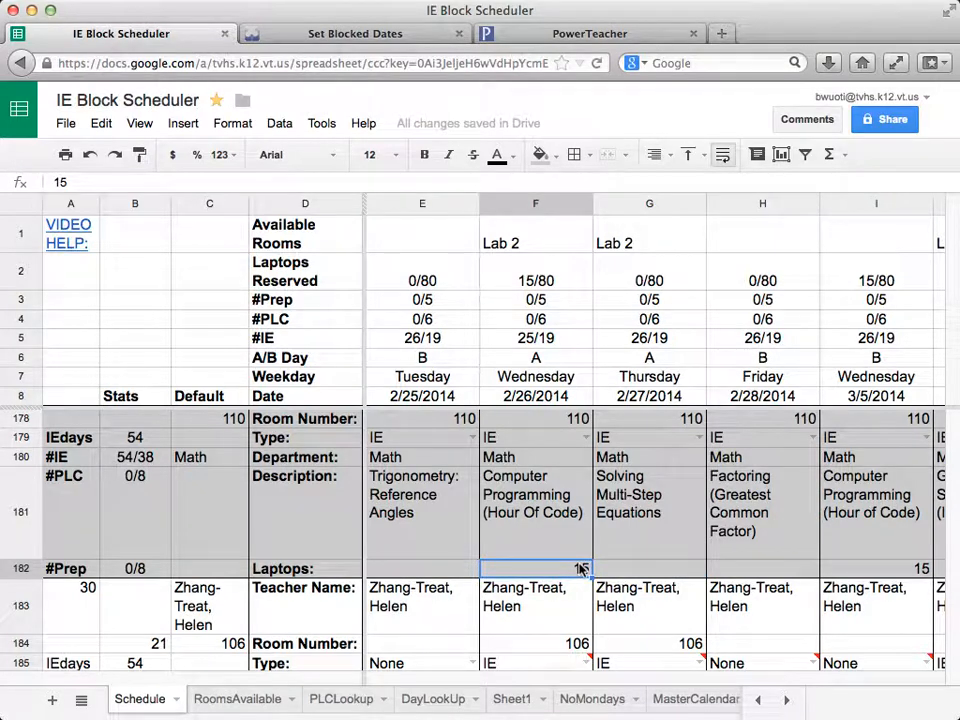
pyautogui.write('-1')
pyautogui.press('super+z')
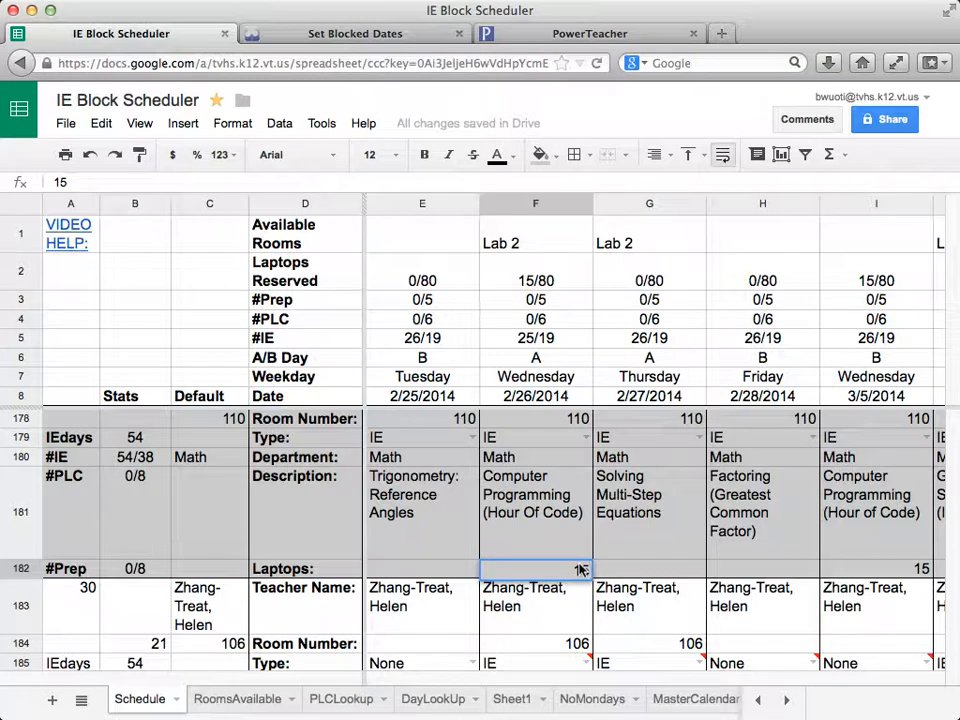
pyautogui.press('Right')
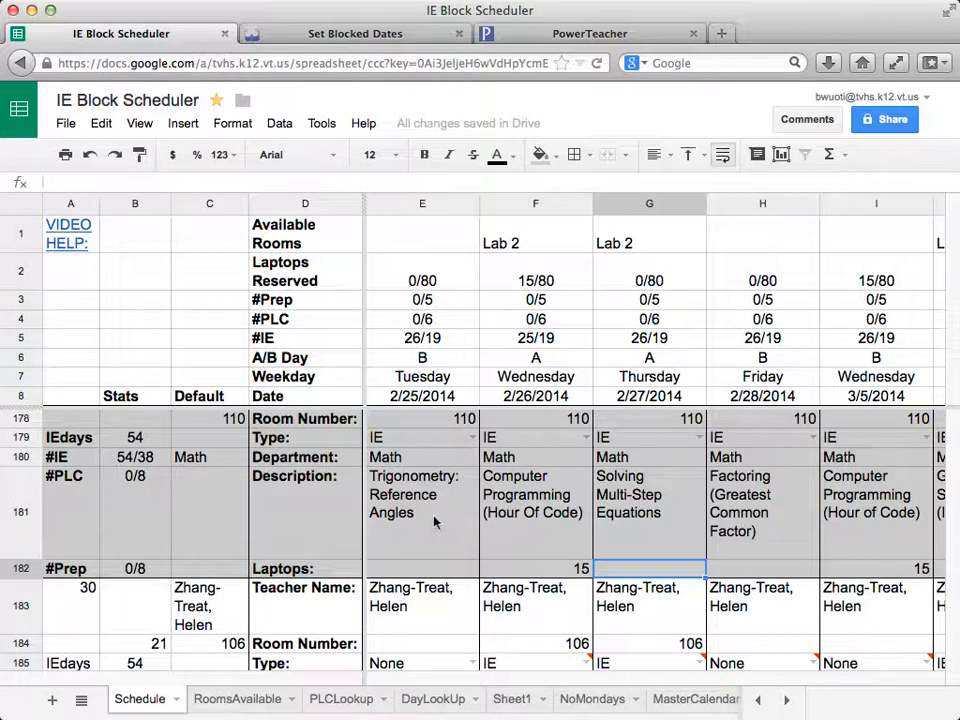
# - Examine the room availability across the dates in the RoomsAvailable sheet, and return to the Schedule sheet
pyautogui.click(250, 705)
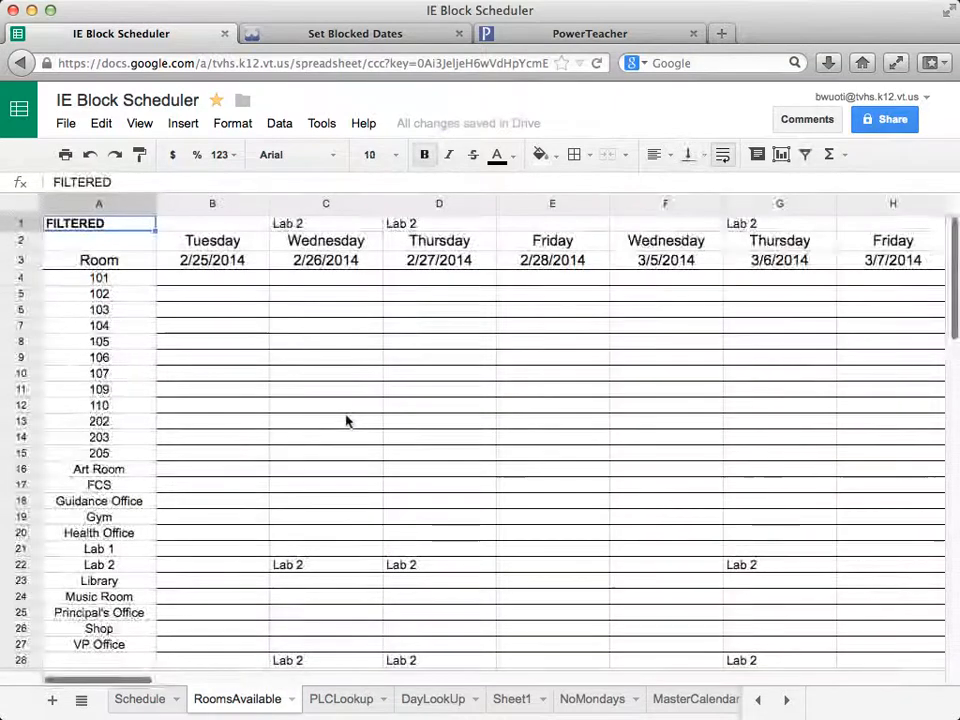
pyautogui.scroll(-3, 381, 350)
pyautogui.scroll(3, 381, 350)
pyautogui.hscroll(15, 381, 350)
pyautogui.hscroll(-10, 381, 350)
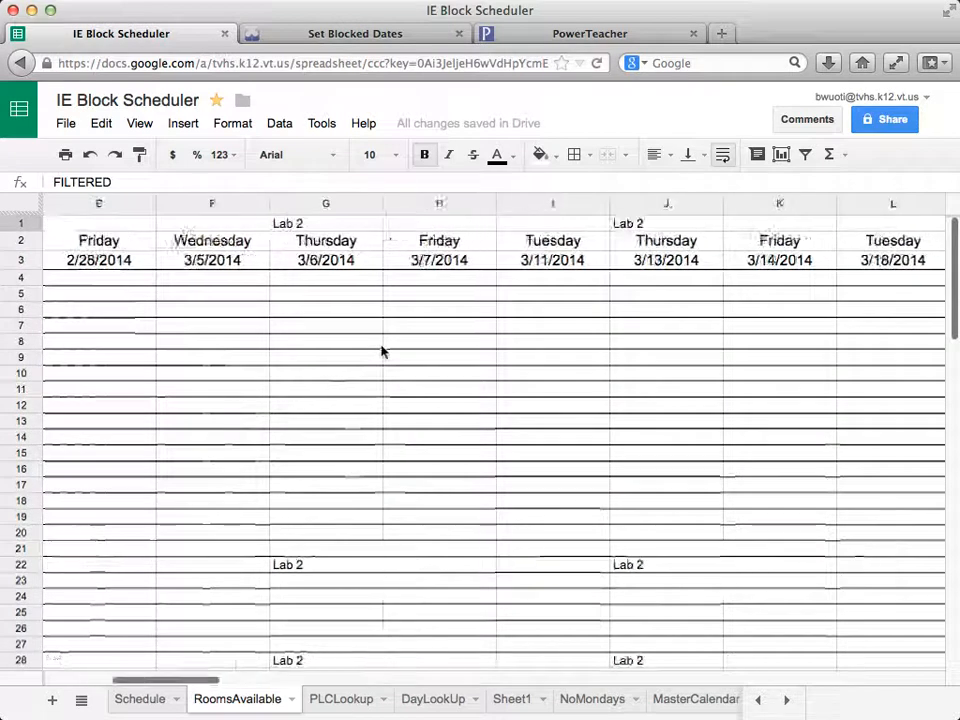
pyautogui.hscroll(-6, 381, 351)
pyautogui.click(130, 703)
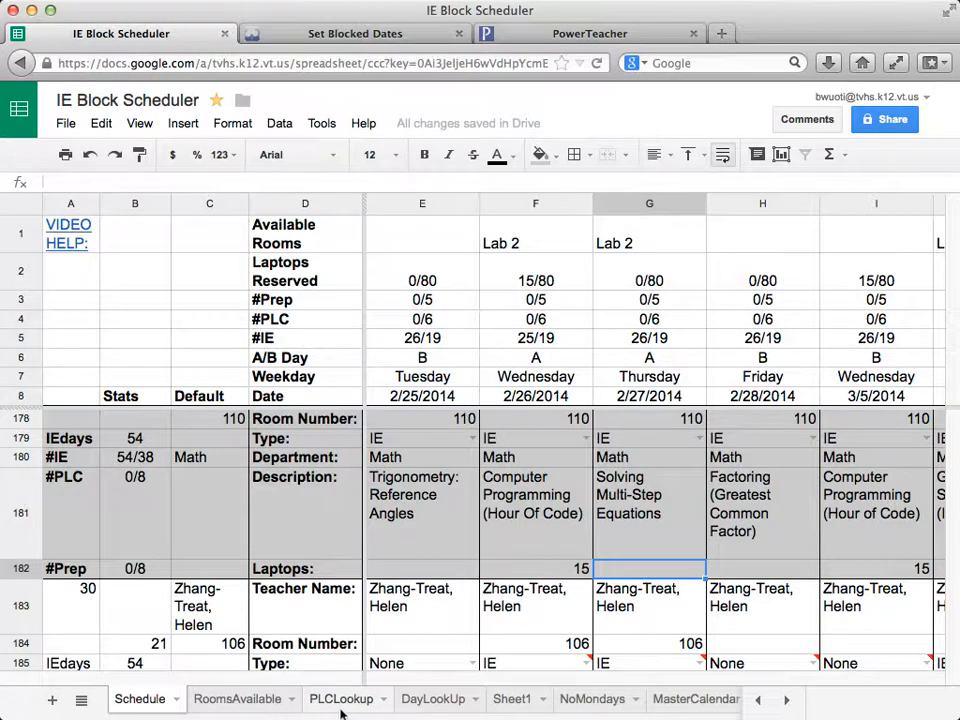
# - Switch to Enriching Students, set the scheduling start date to 2/24/2014, and open the second student's scheduling form for Tuesday 02/25
pyautogui.click(296, 30)
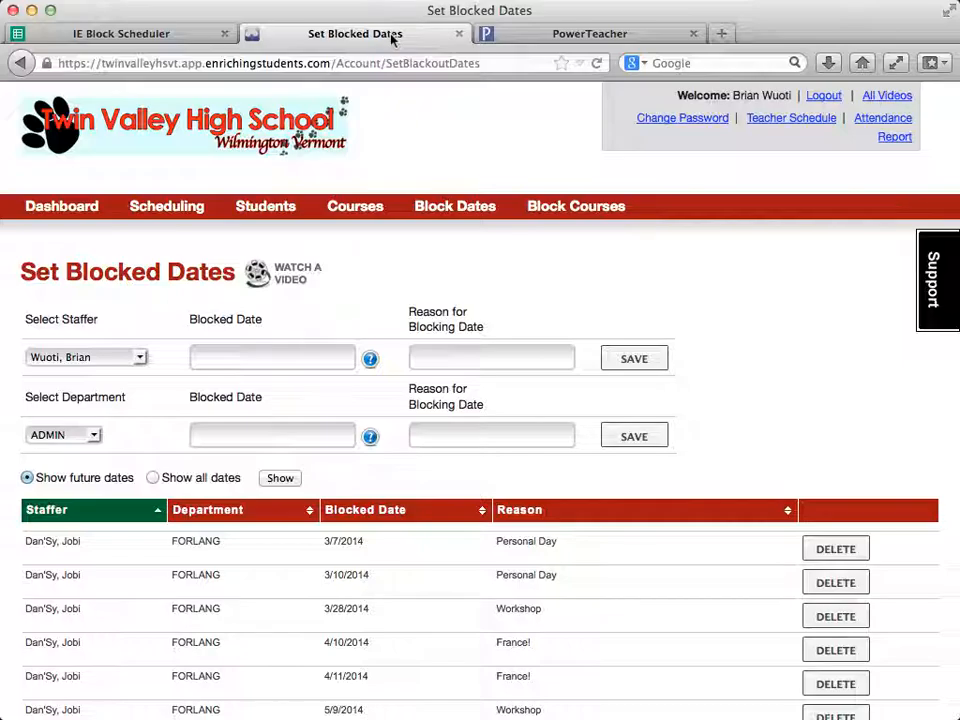
pyautogui.click(167, 204)
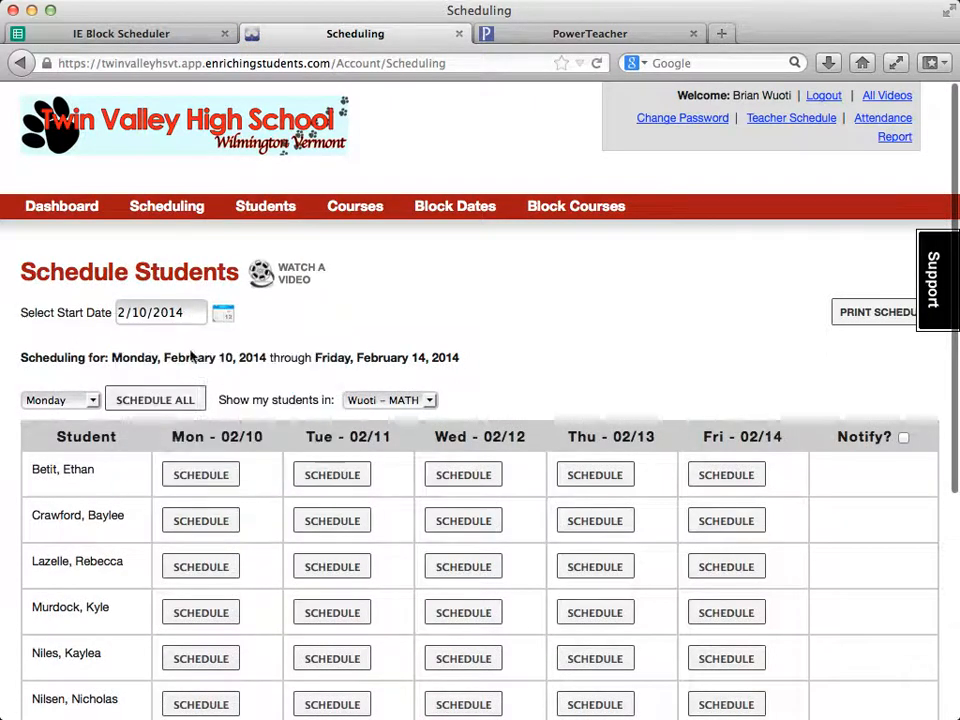
pyautogui.click(172, 312)
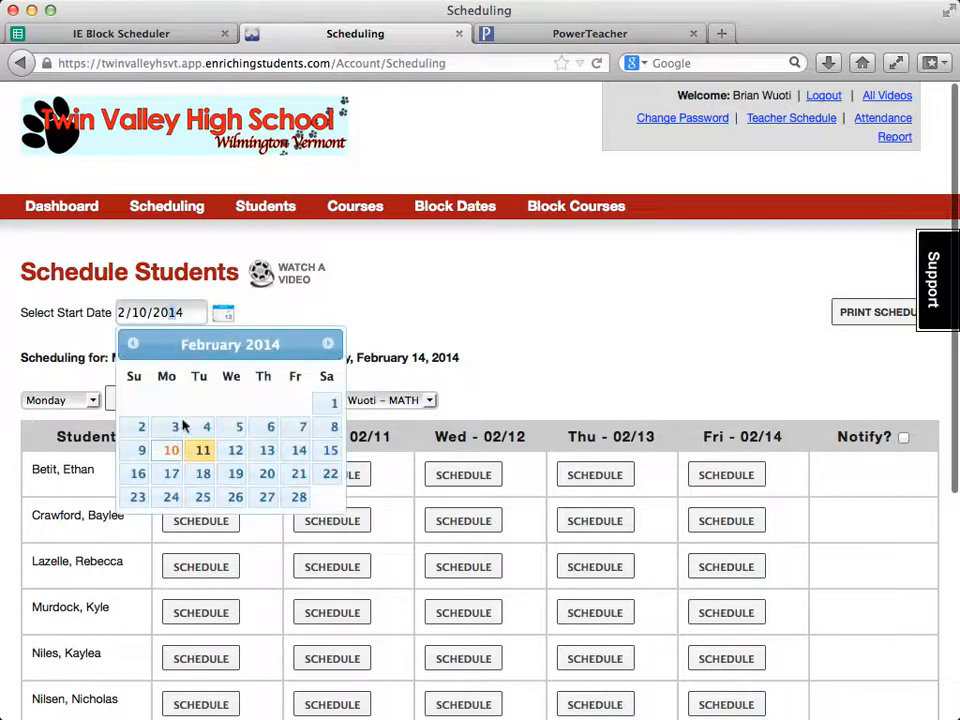
pyautogui.click(171, 496)
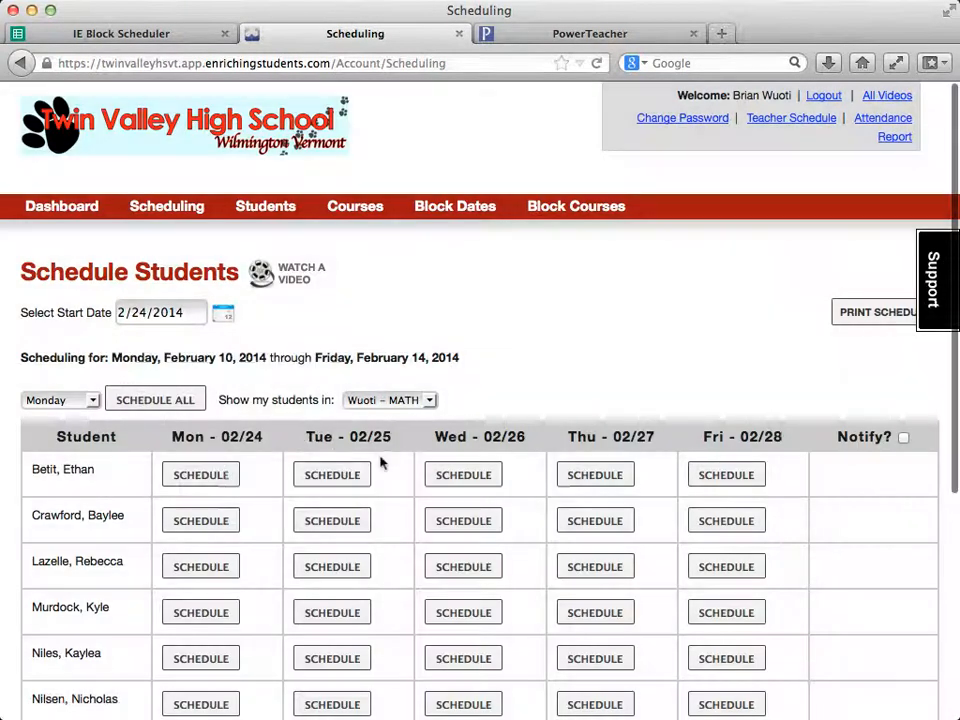
pyautogui.click(335, 518)
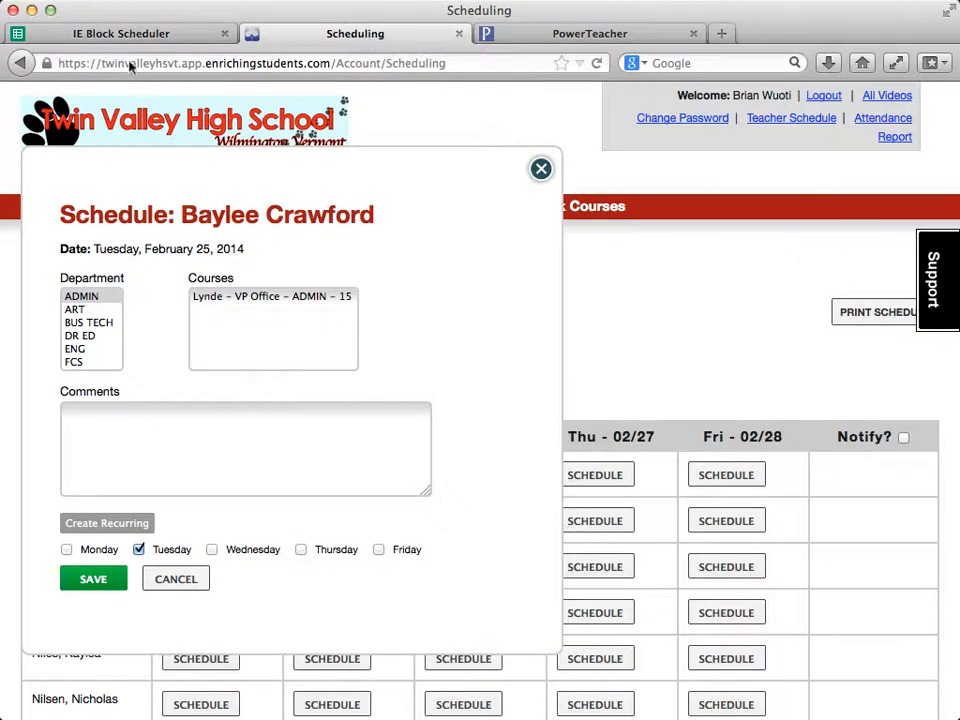
# - Compare the departments in the IE Block Scheduler's teacher blocks with the department list in the Enriching Students scheduling form
pyautogui.click(105, 30)
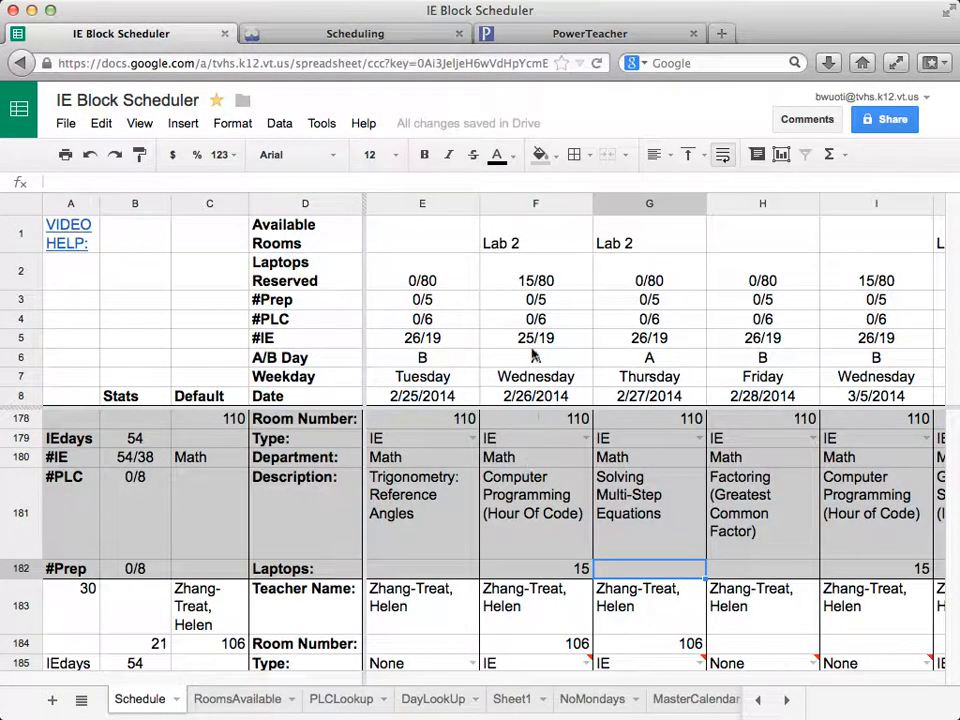
pyautogui.click(413, 462)
pyautogui.scroll(-3, 407, 489)
pyautogui.scroll(3, 408, 488)
pyautogui.scroll(15, 408, 488)
pyautogui.scroll(3, 408, 488)
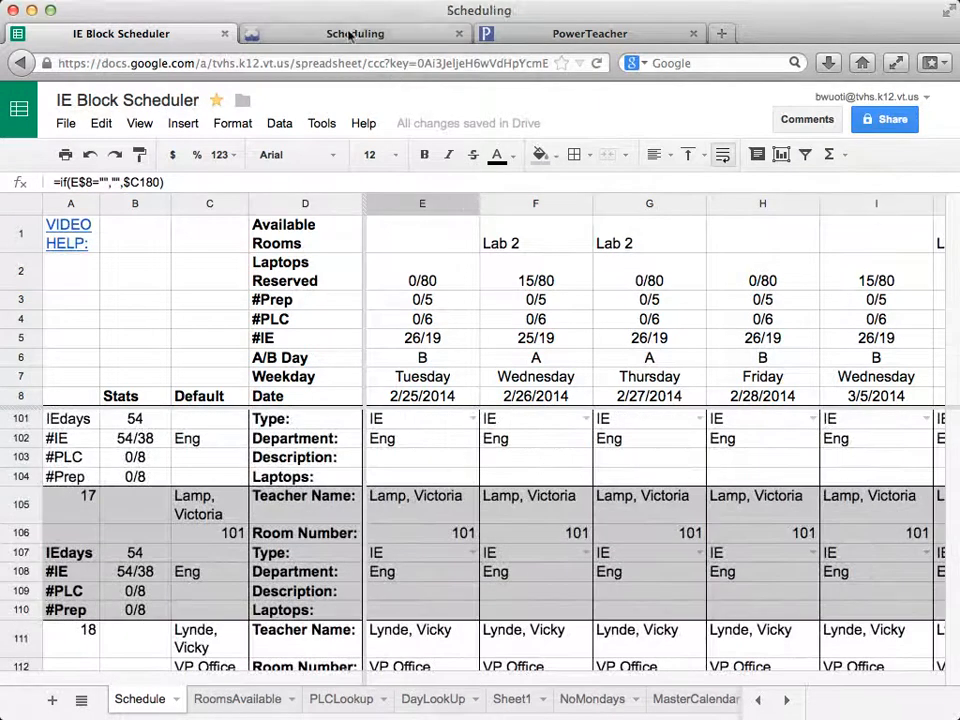
pyautogui.click(350, 34)
pyautogui.scroll(-5, 80, 355)
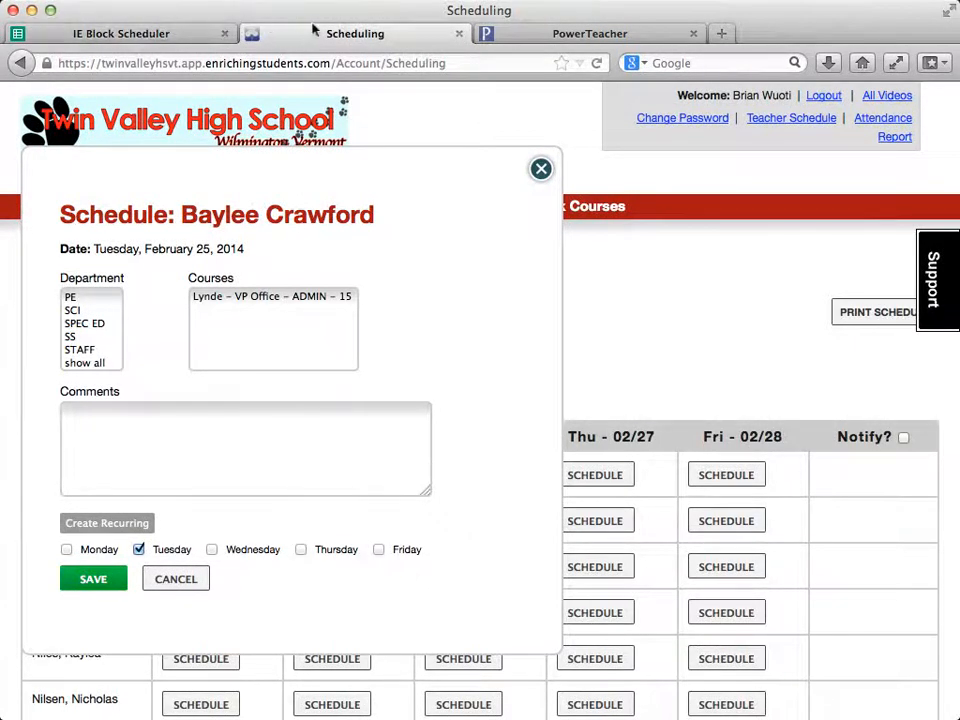
# - Switch to the IE Block Scheduler and set the 2/25/2014 description in teacher block 29 to "Absent: Run as an AC-Lab."
pyautogui.click(178, 35)
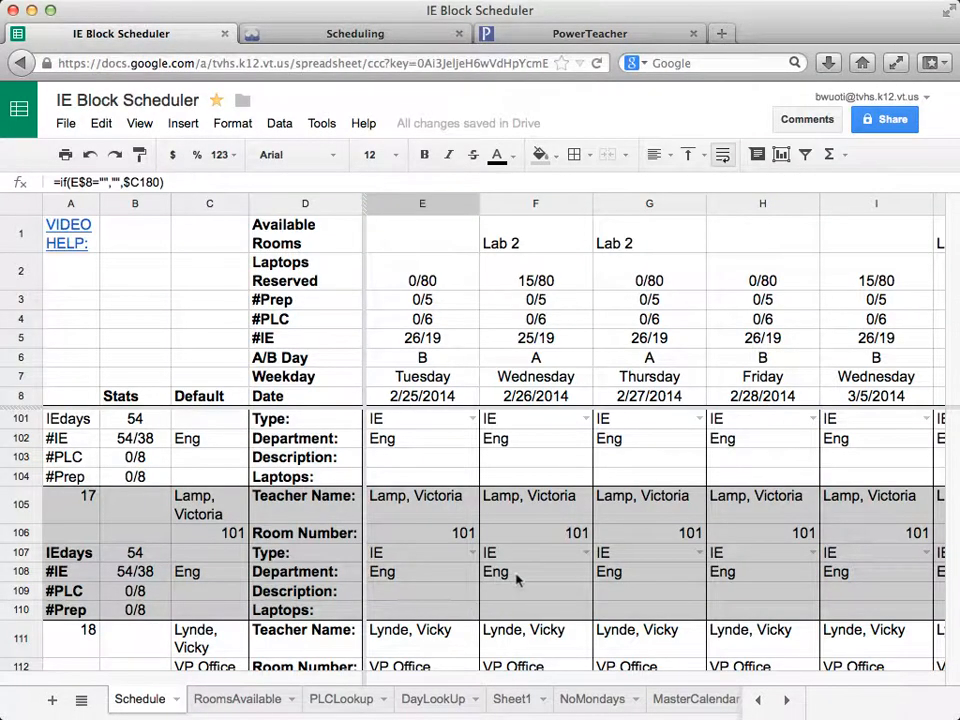
pyautogui.scroll(-2, 518, 578)
pyautogui.scroll(-5, 518, 578)
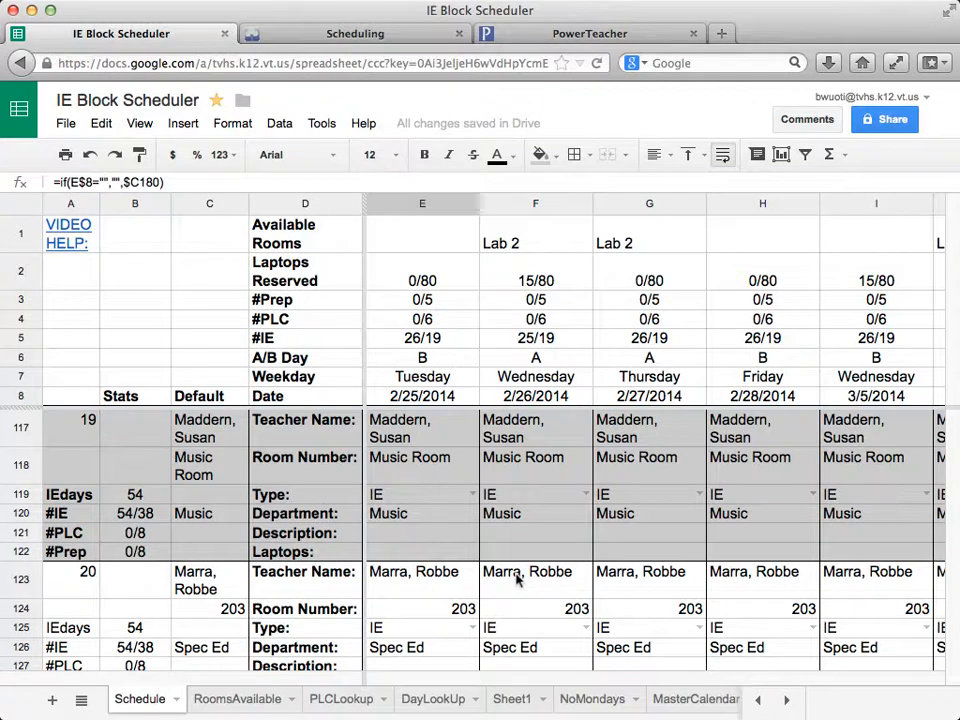
pyautogui.scroll(-15, 518, 578)
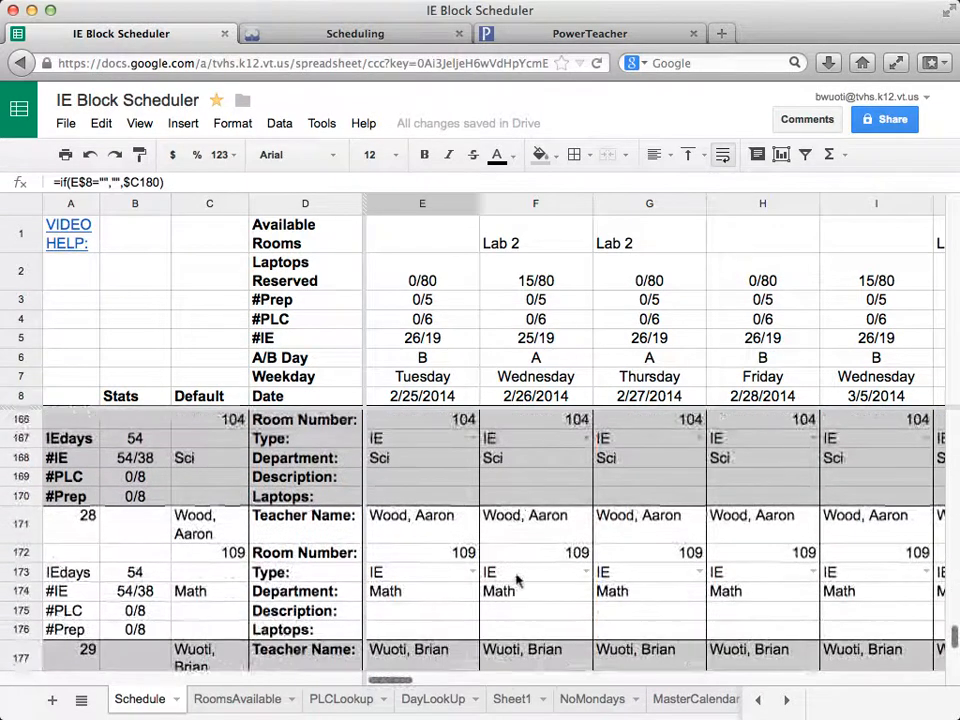
pyautogui.scroll(-2, 518, 578)
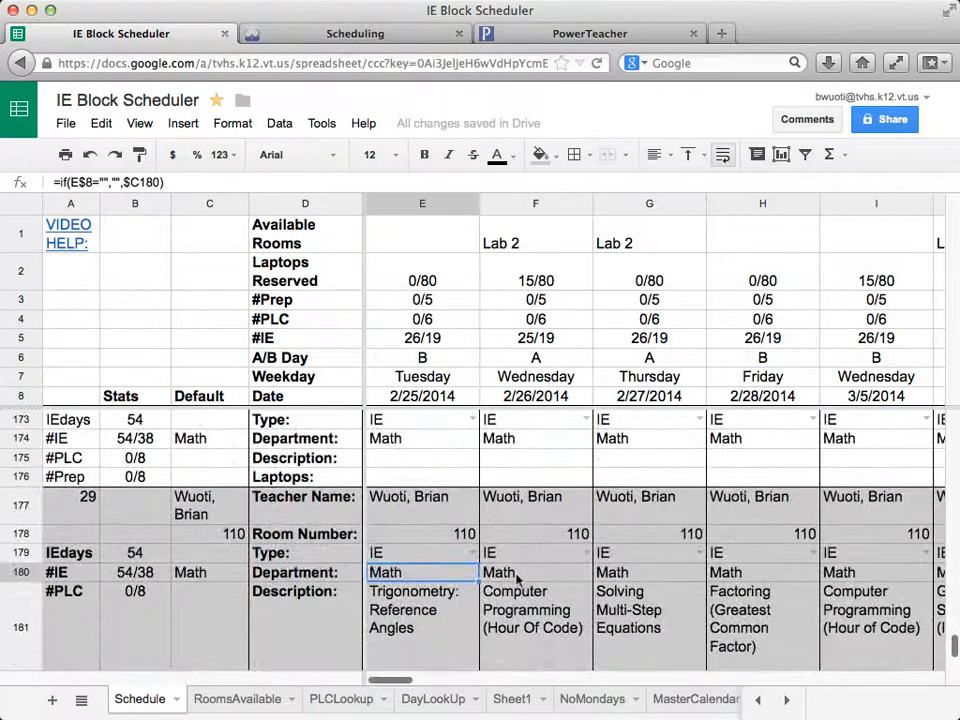
pyautogui.scroll(-1, 517, 578)
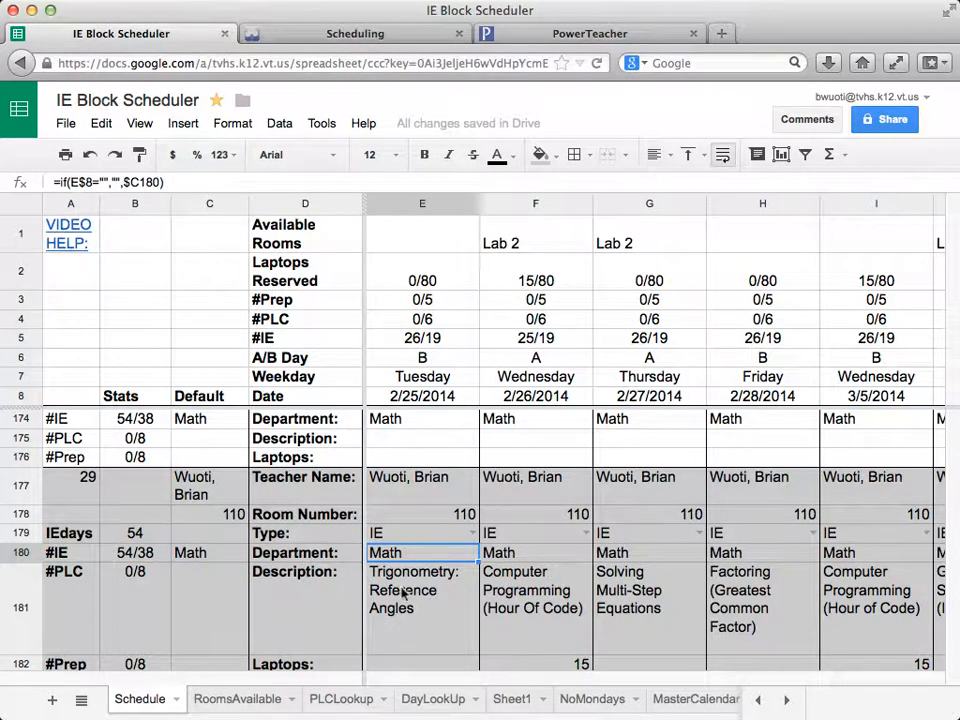
pyautogui.click(436, 593)
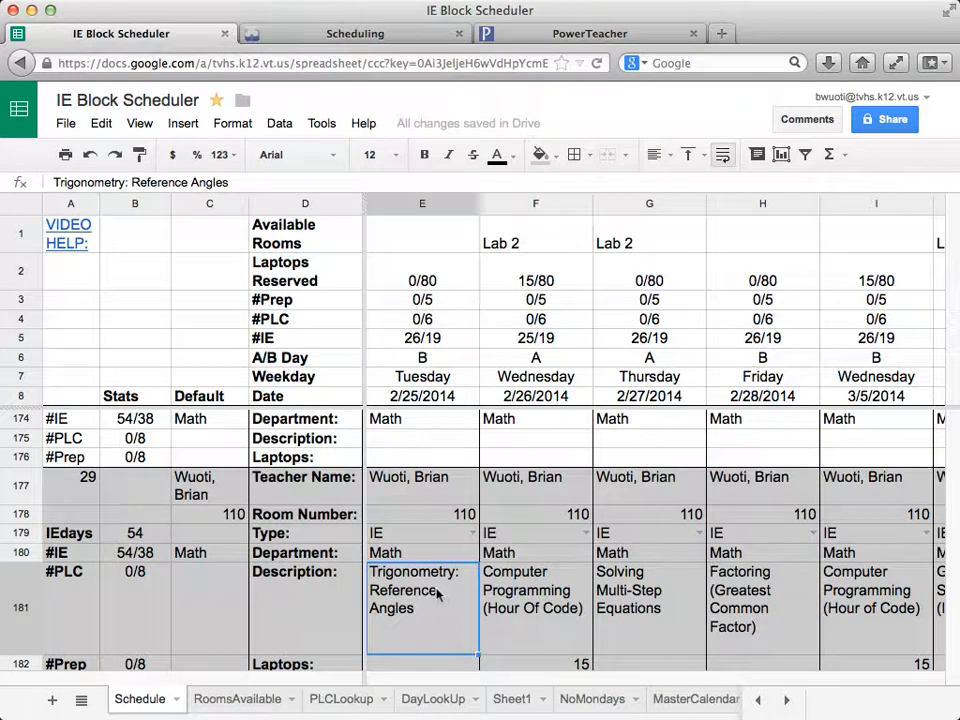
pyautogui.write('Abs')
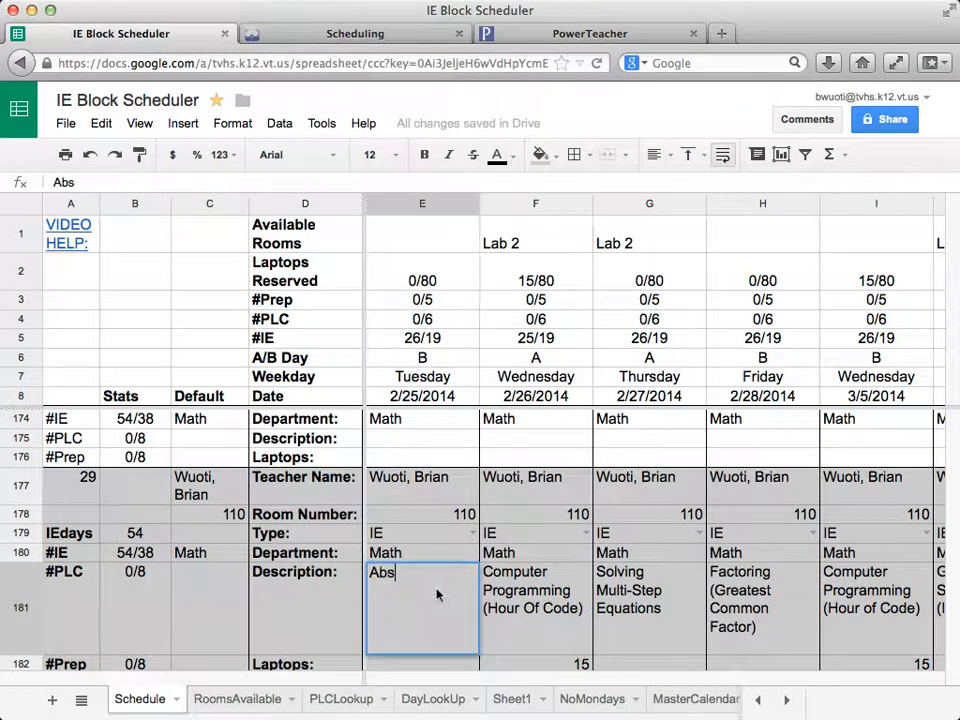
pyautogui.write('ent: Ru')
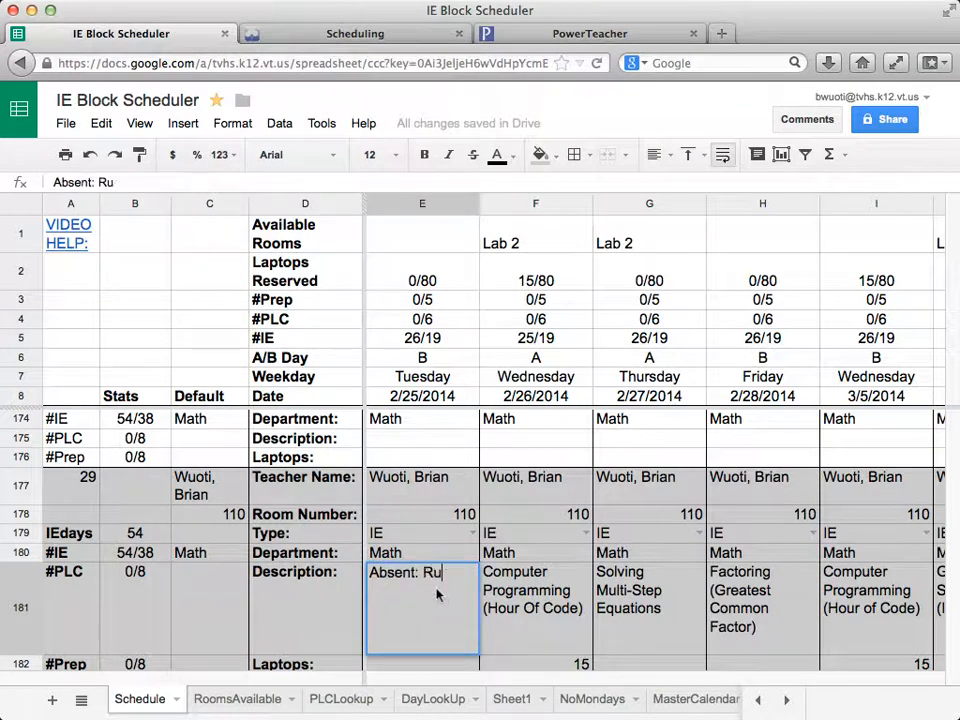
pyautogui.write('n as an AC')
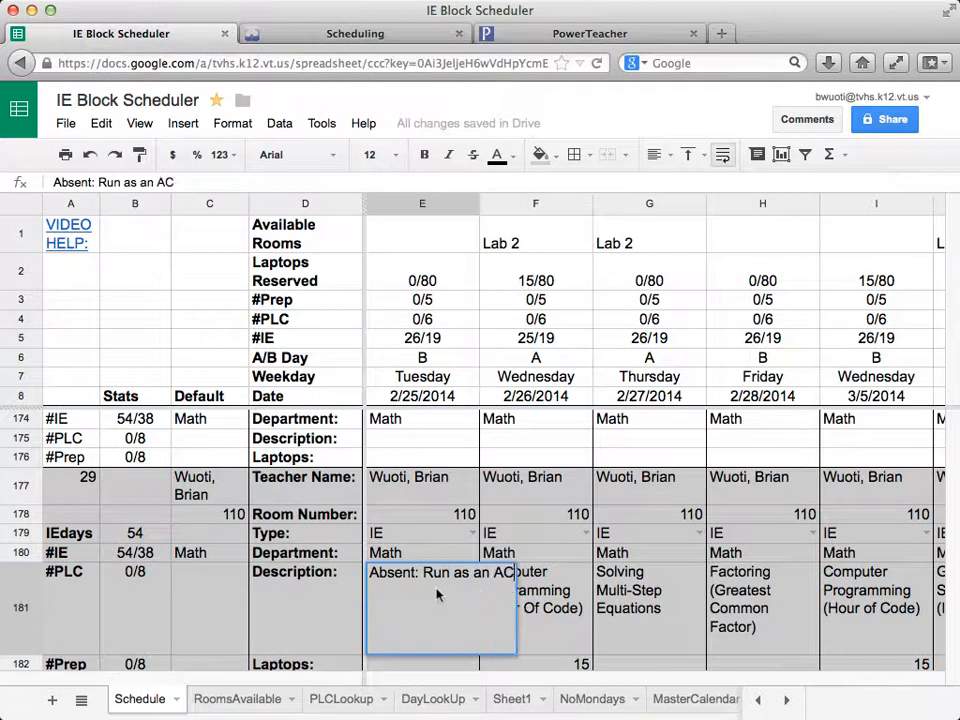
pyautogui.write('-Lab.')
pyautogui.press('Return')
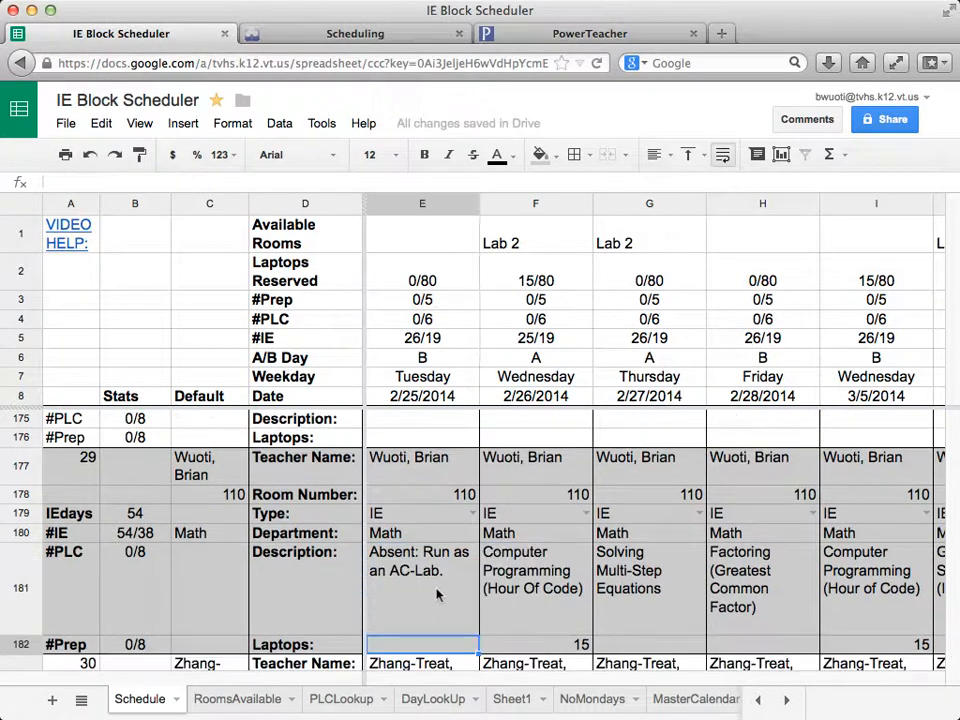
# - Check the type, department and description cells for 2/25/2014 in teacher block 29
pyautogui.click(436, 594)
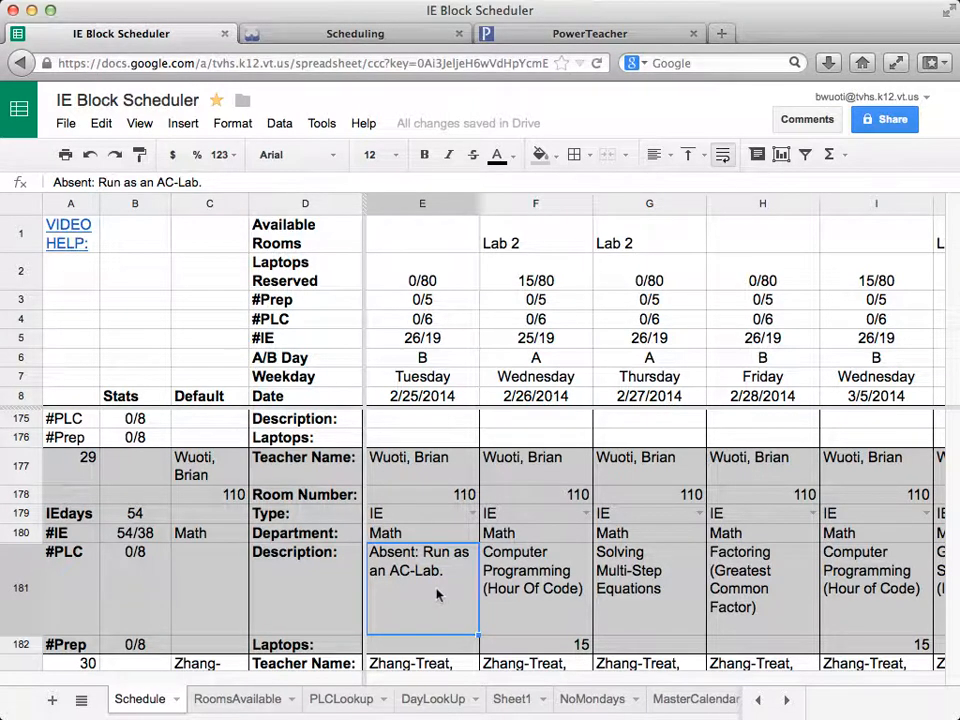
pyautogui.press('Up')
pyautogui.press('Up')
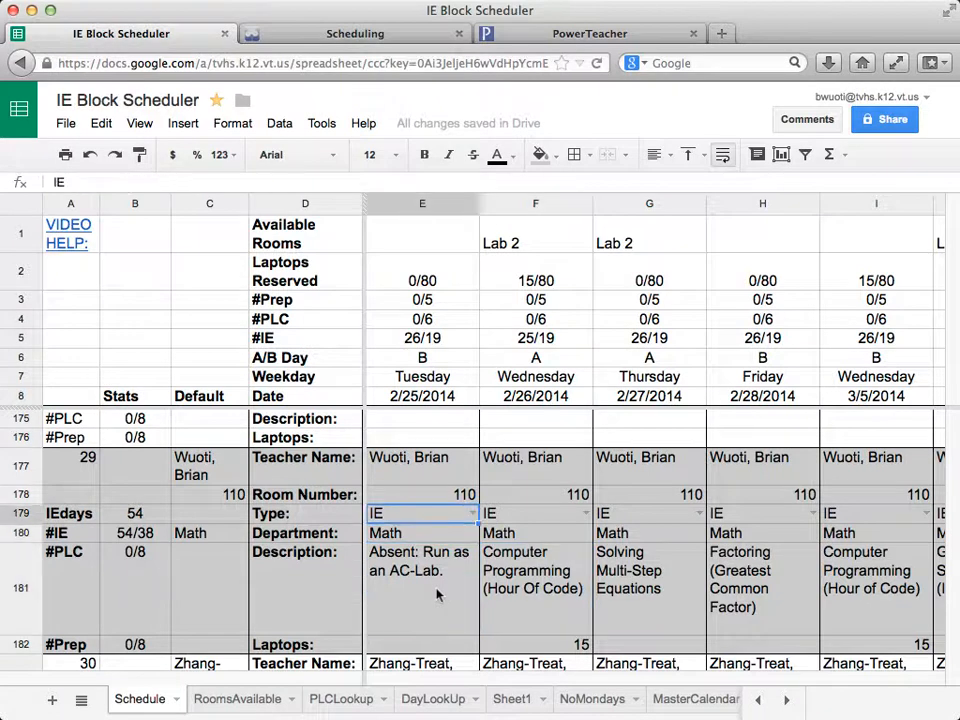
pyautogui.press('Down')
pyautogui.press('Down')
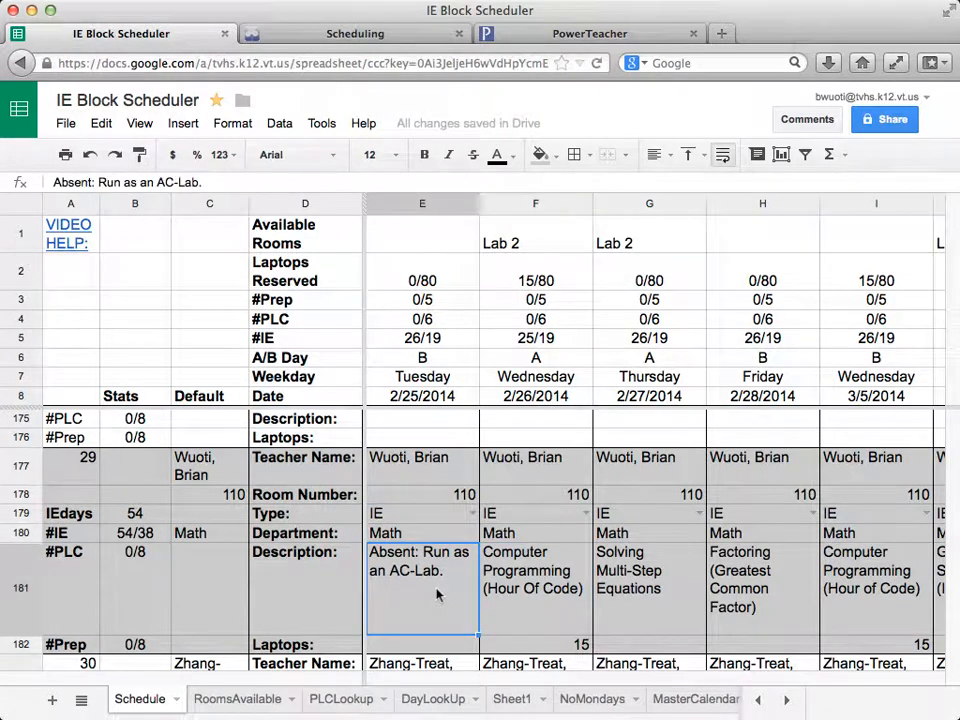
pyautogui.press('Up')
pyautogui.press('Down')
# - Switch to Enriching Students and close the student's scheduling form without saving
pyautogui.click(360, 36)
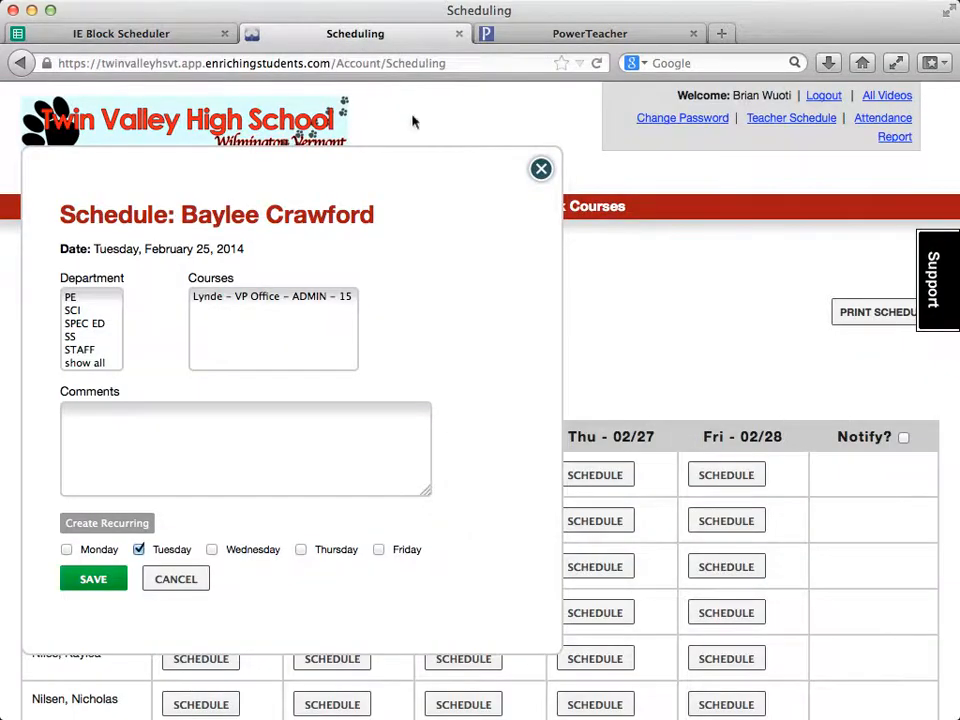
pyautogui.click(541, 168)
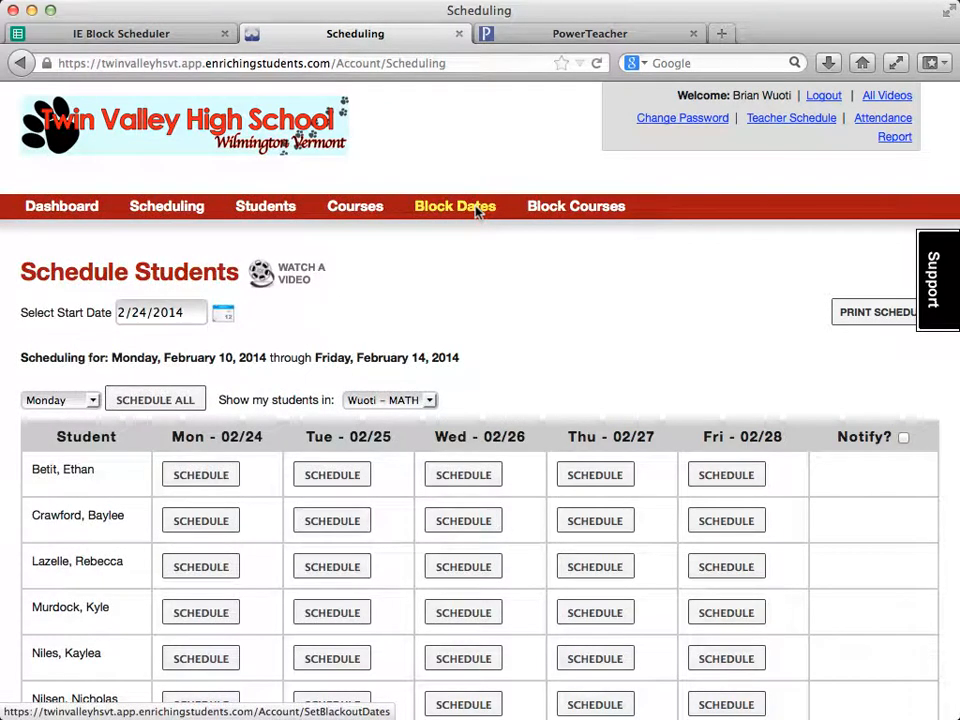
# - Switch back to the IE Block Scheduler and examine the session statistics of teacher blocks 29 and 30
pyautogui.click(140, 40)
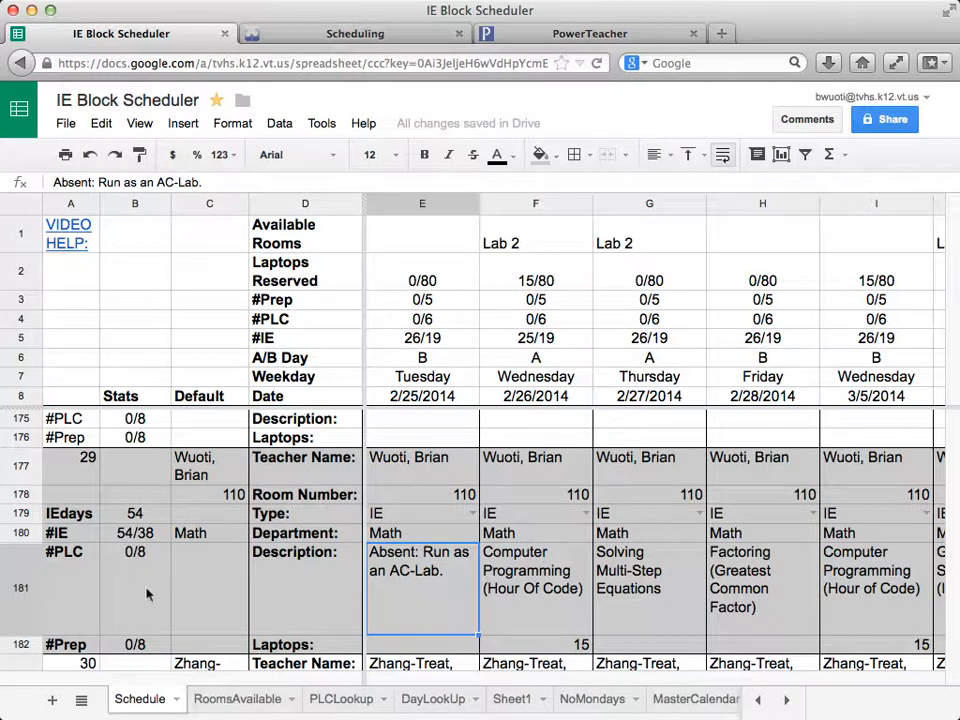
pyautogui.scroll(-5, 146, 594)
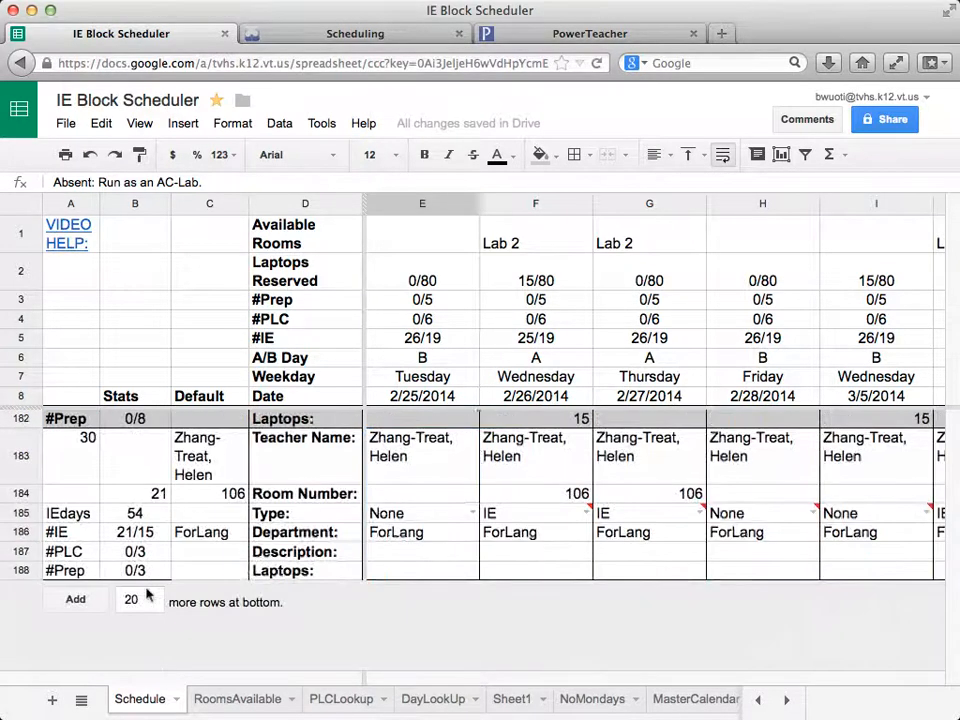
pyautogui.scroll(2, 146, 594)
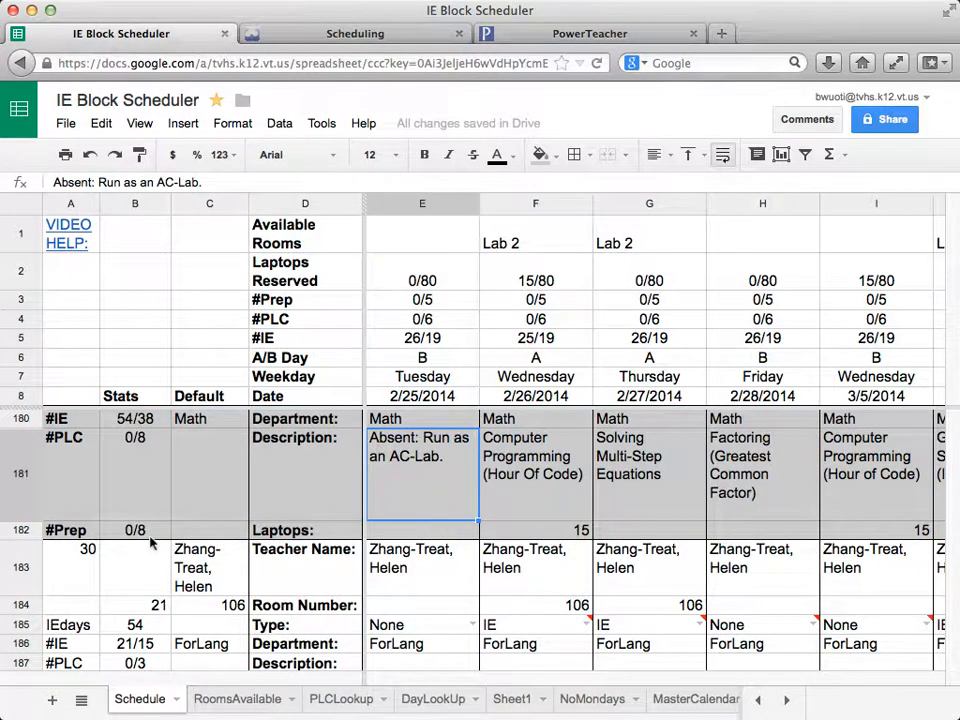
pyautogui.scroll(-2, 153, 542)
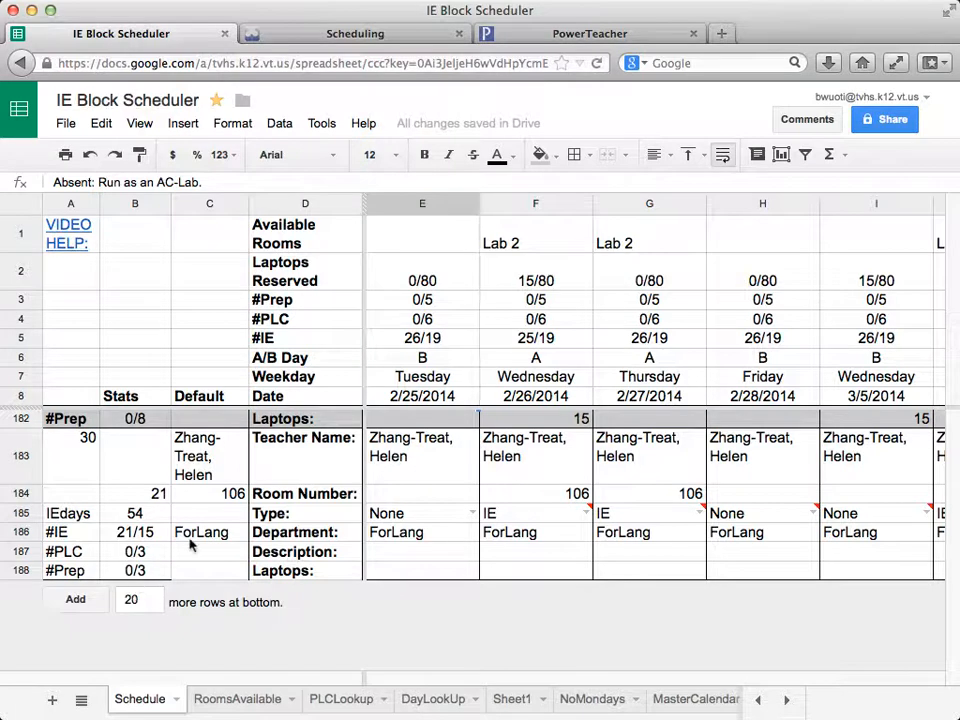
pyautogui.scroll(1, 191, 543)
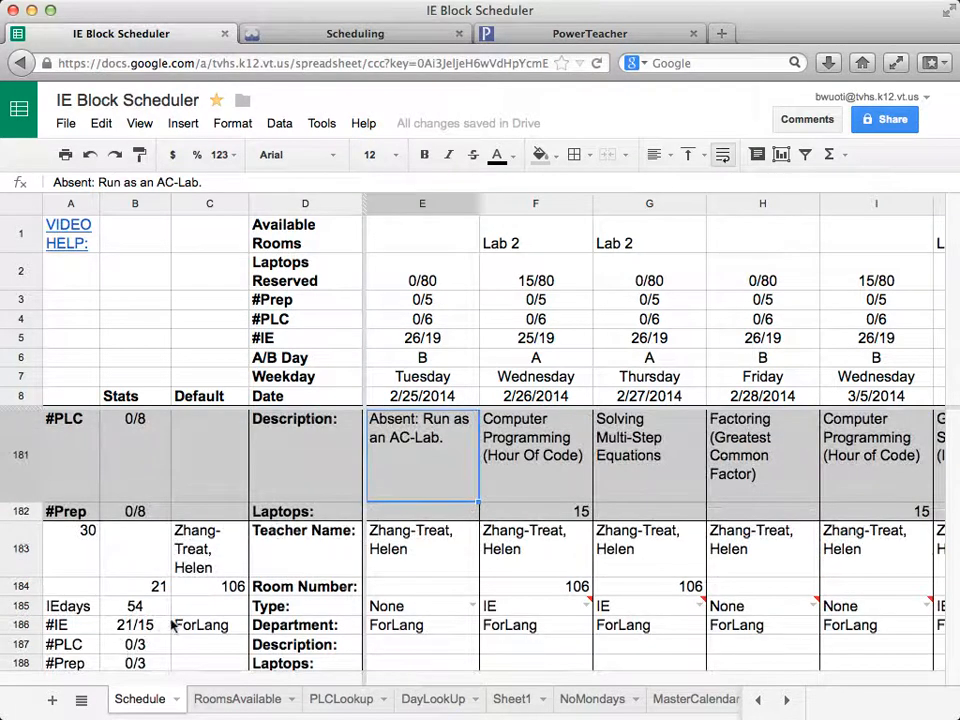
# - Examine the session statistics of the teacher blocks above block 29, ending with blocks 12 and 11
pyautogui.scroll(10, 162, 627)
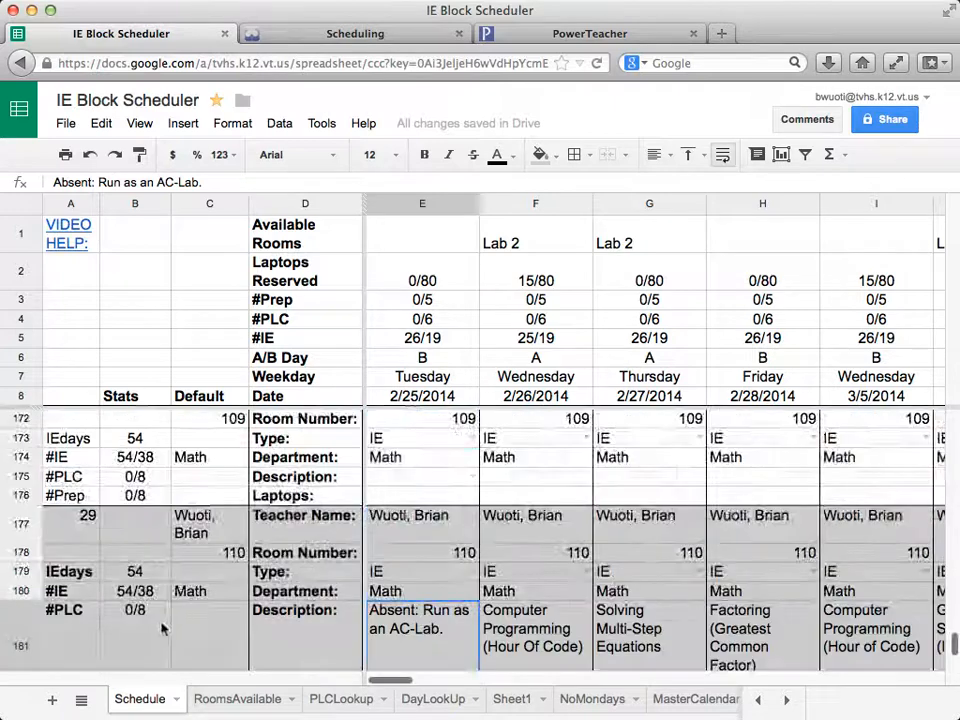
pyautogui.scroll(8, 162, 627)
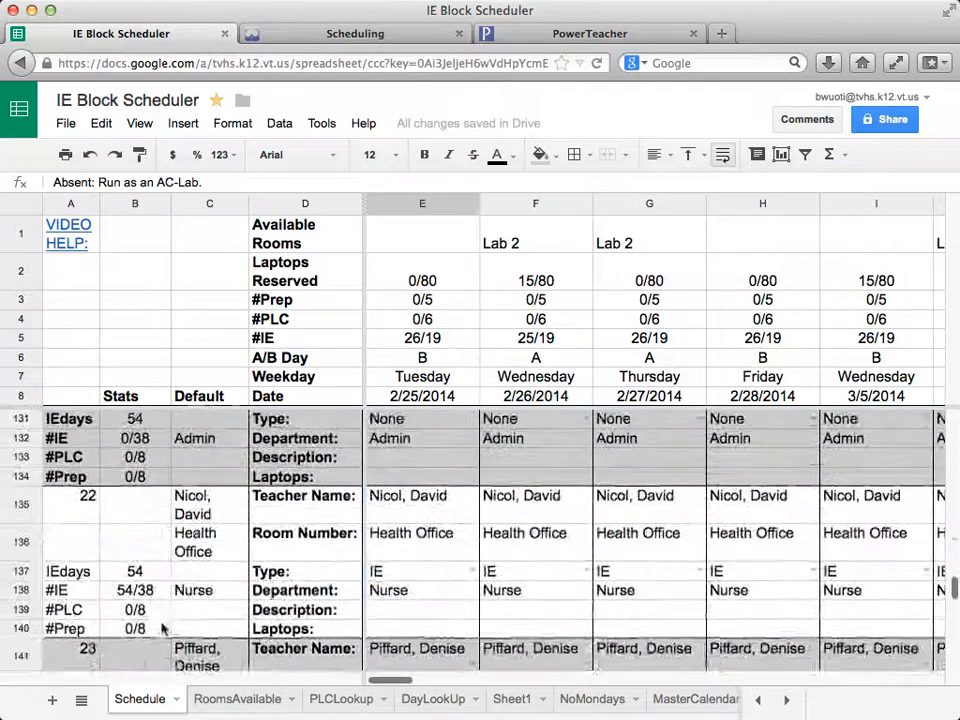
pyautogui.scroll(8, 162, 627)
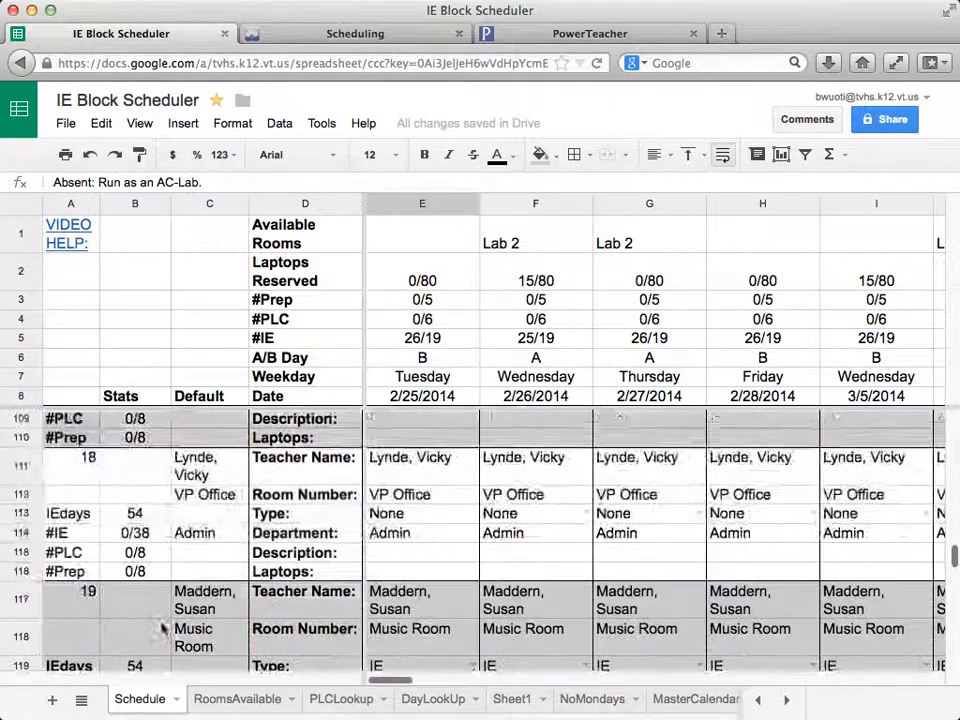
pyautogui.scroll(6, 162, 627)
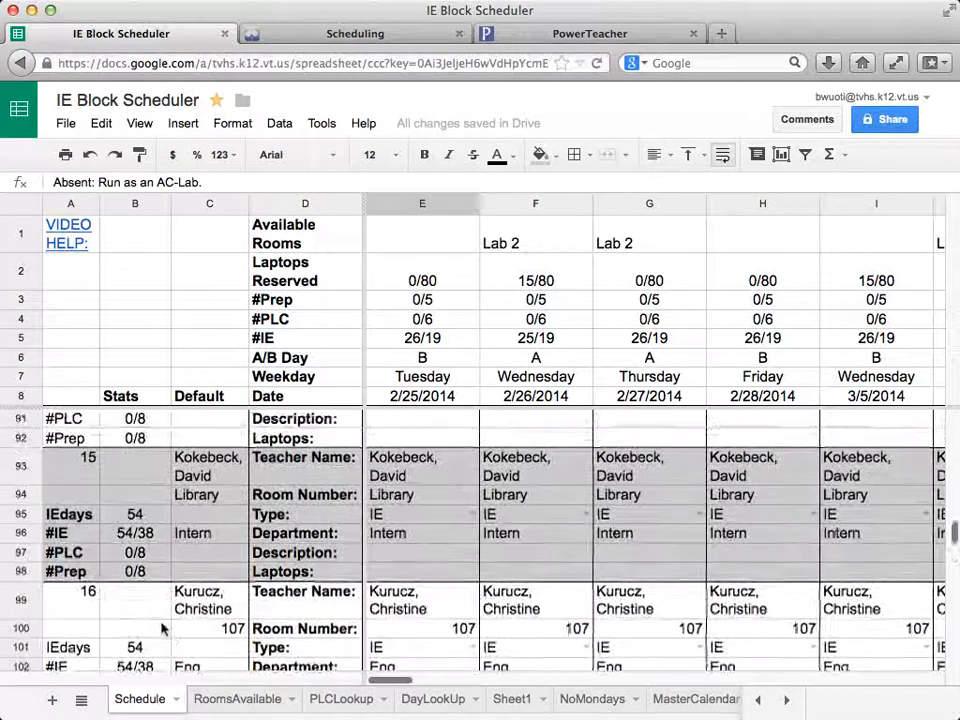
pyautogui.scroll(4, 162, 627)
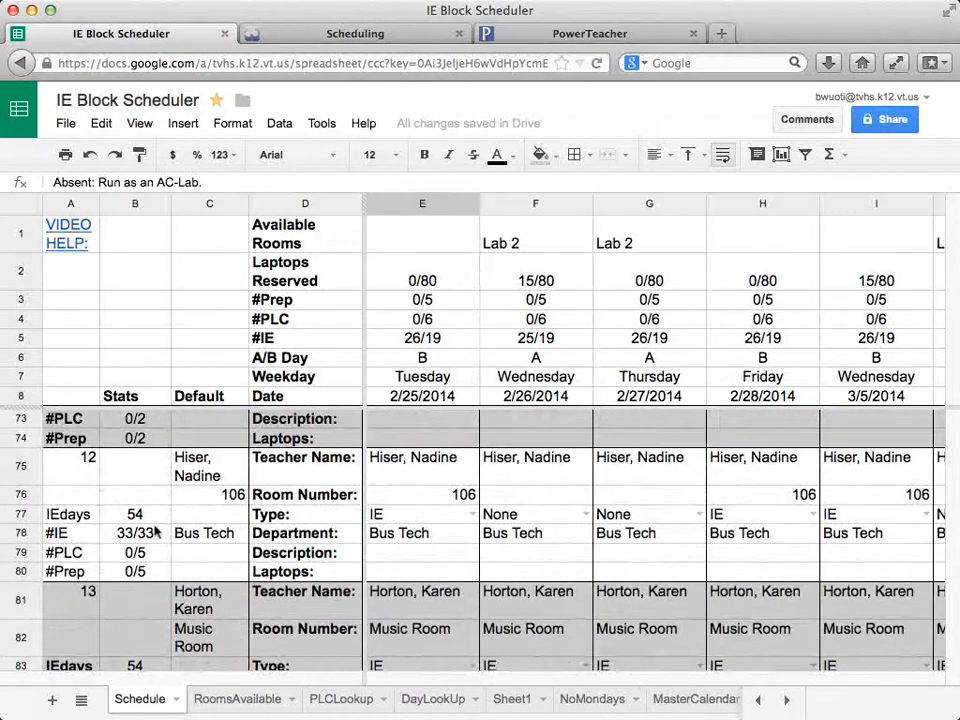
pyautogui.scroll(4, 145, 562)
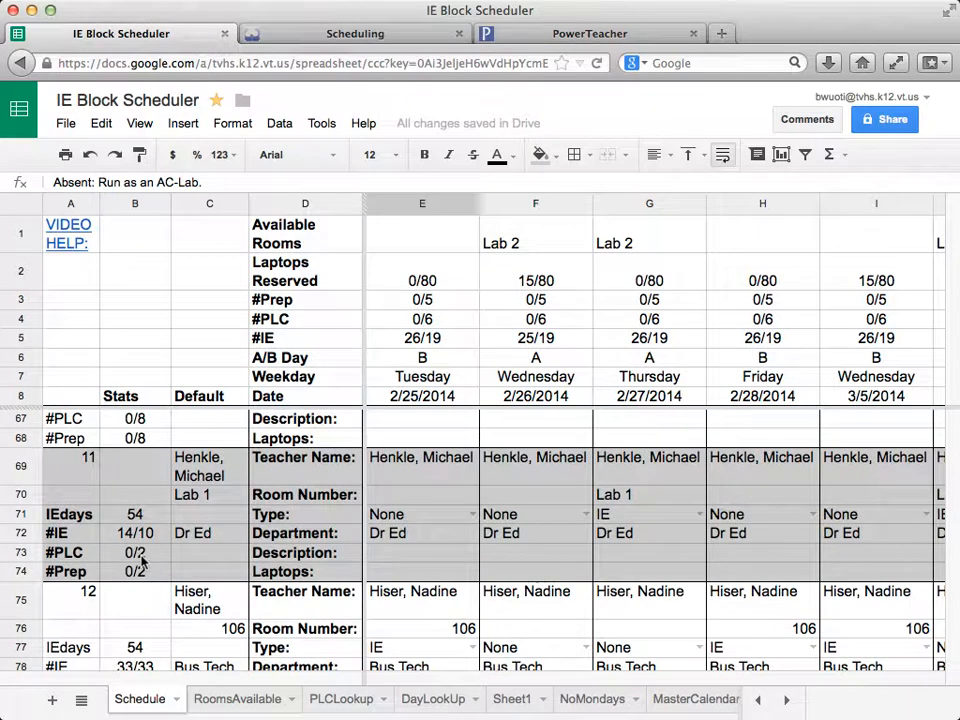
# - Inspect the formula in the 2/25/2014 type cell of teacher block 11, leaving the cell unedited
pyautogui.doubleClick(473, 519)
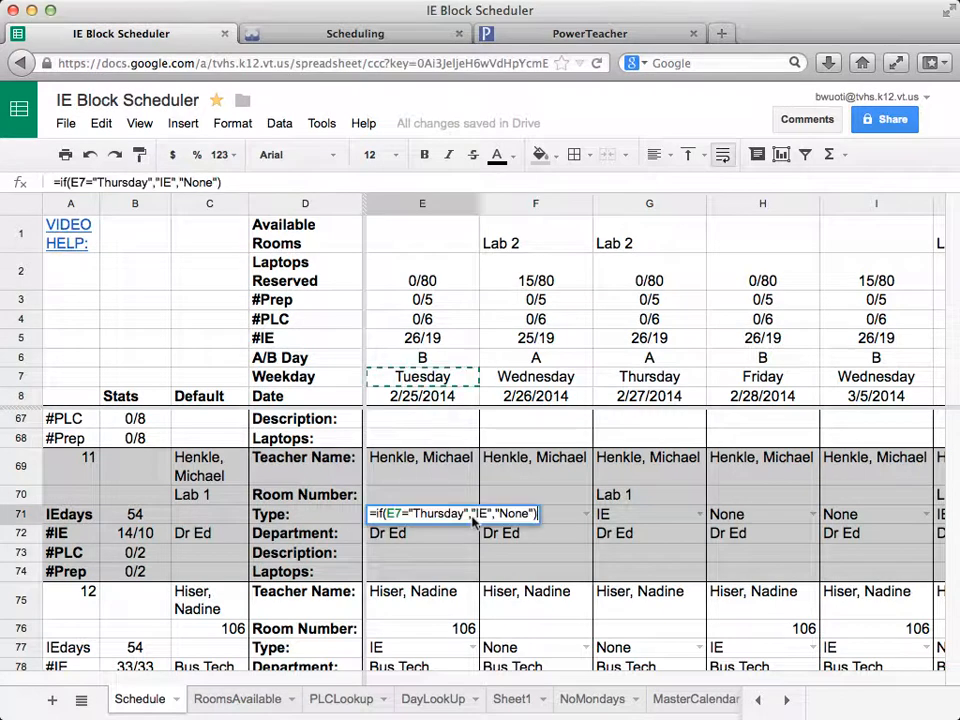
pyautogui.press('Escape')
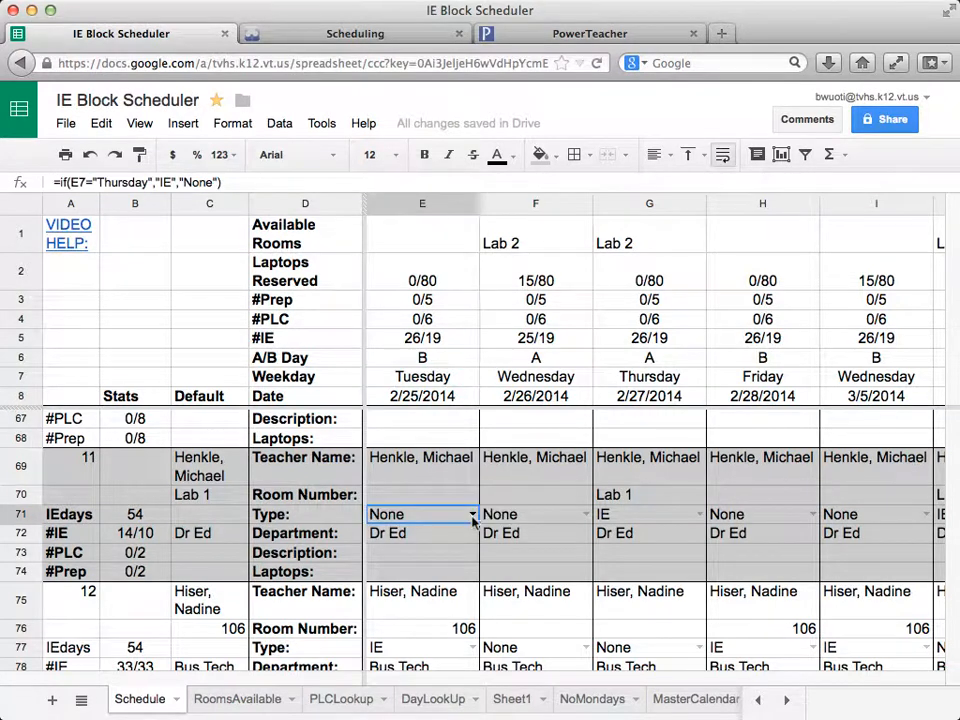
pyautogui.doubleClick(473, 519)
pyautogui.press('Escape')
# - View the Enriching Students scheduling page and the PowerTeacher sign-in page, returning to the IE Block Scheduler after each
pyautogui.click(355, 33)
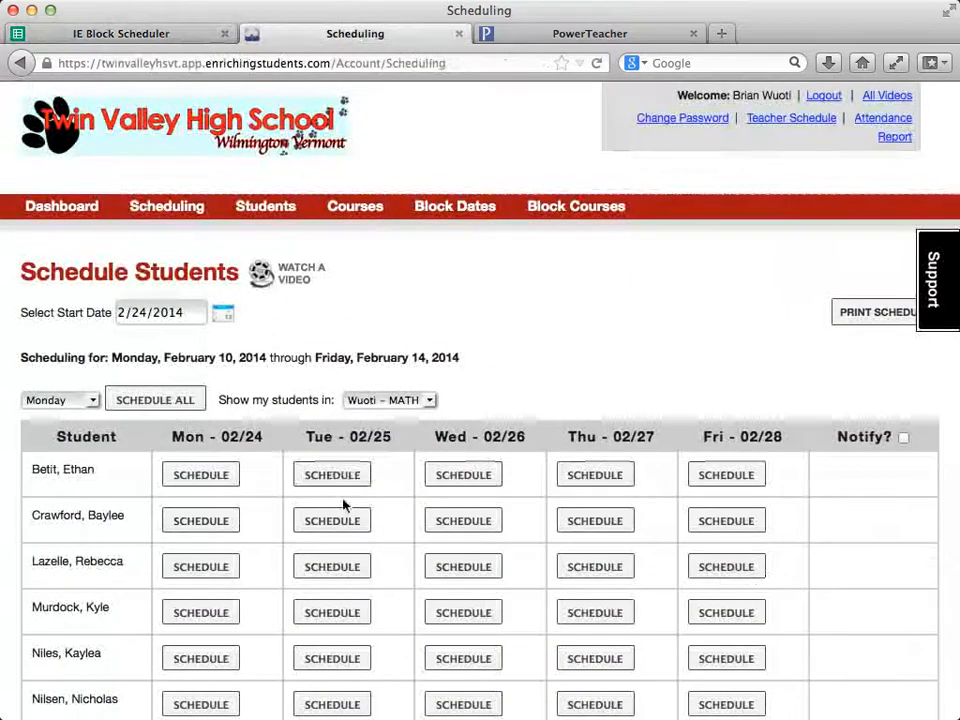
pyautogui.click(150, 35)
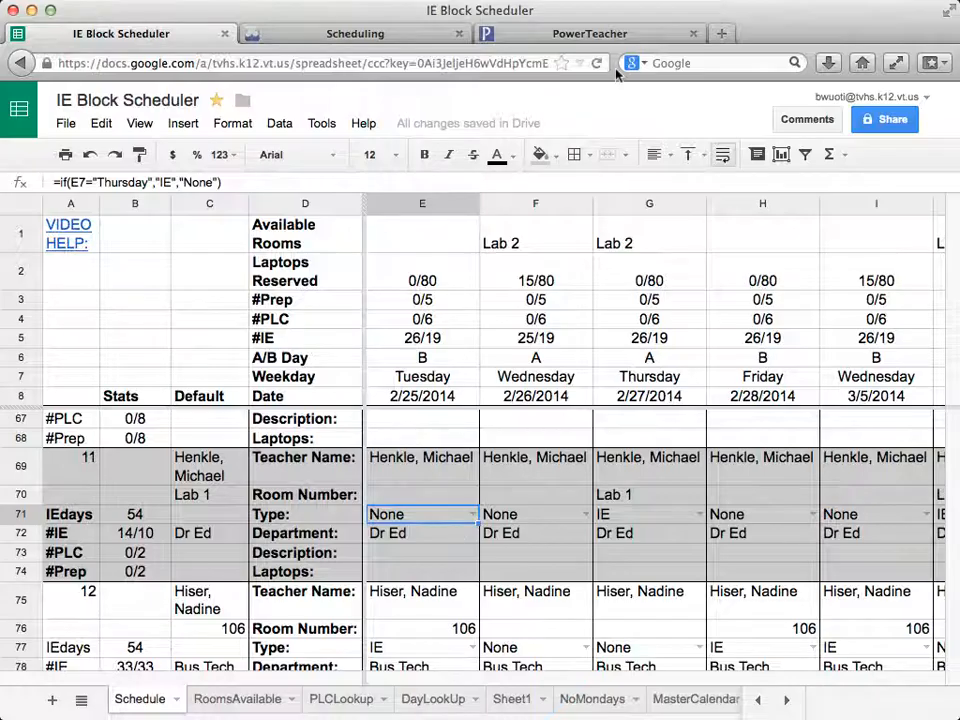
pyautogui.click(595, 34)
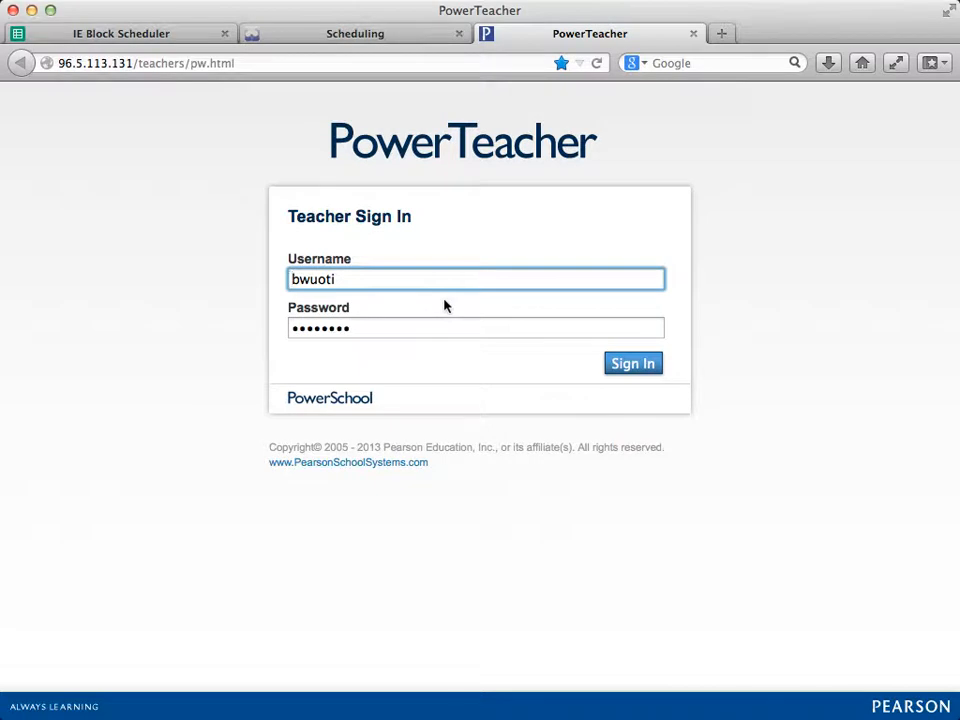
pyautogui.click(114, 38)
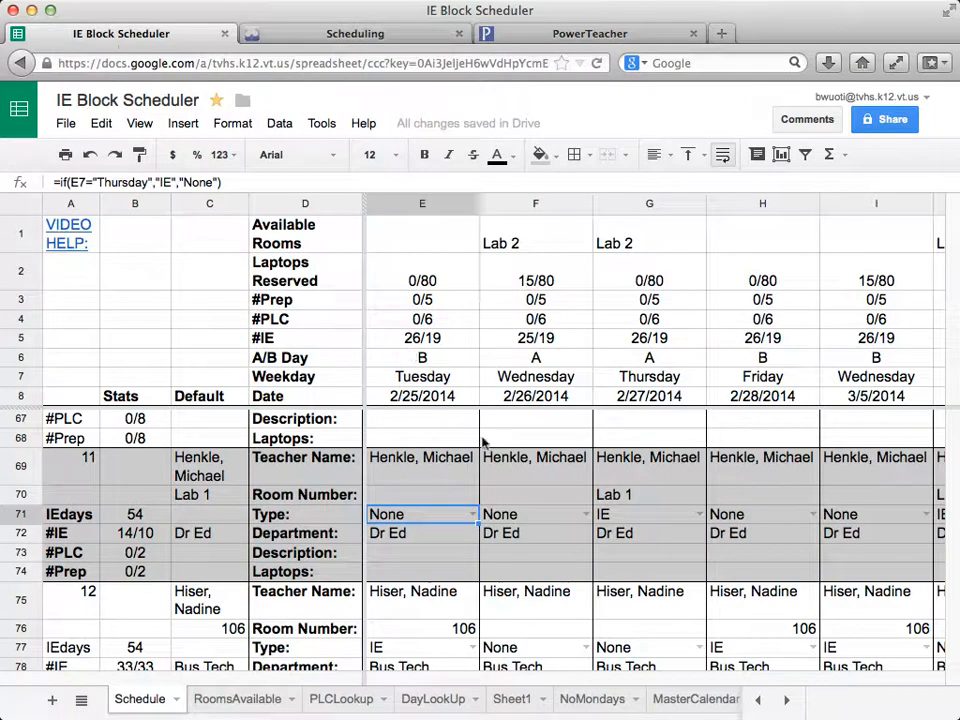
# - Look over the schedule entries of the teacher blocks below block 11, through blocks 16 and 17
pyautogui.scroll(-2, 499, 505)
pyautogui.scroll(-8, 499, 505)
pyautogui.hscroll(15, 499, 505)
pyautogui.scroll(5, 499, 505)
pyautogui.hscroll(-15, 499, 505)
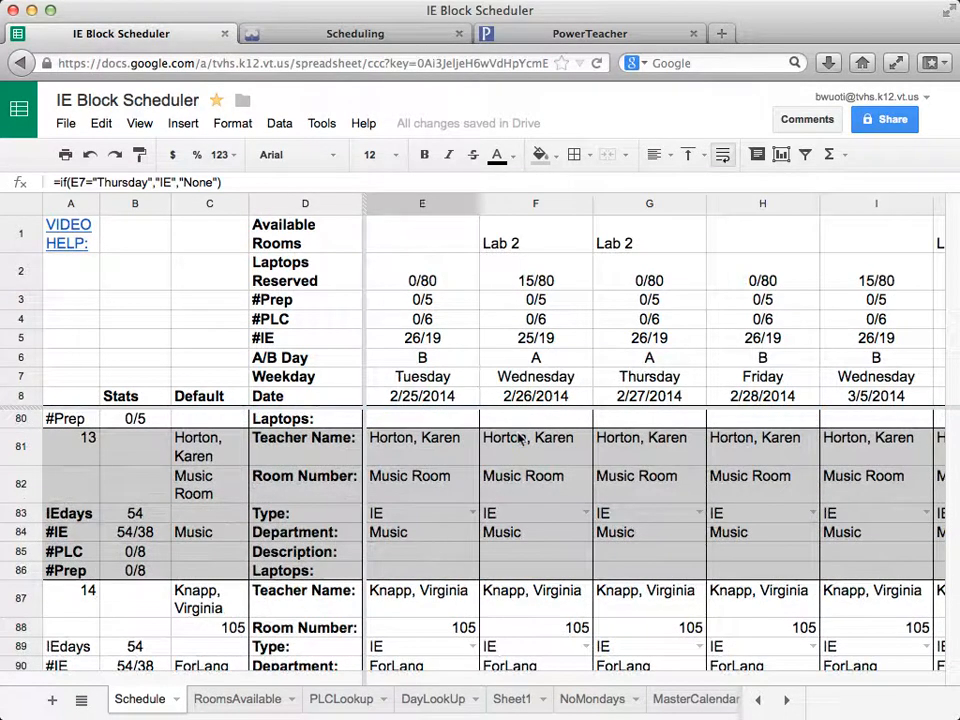
pyautogui.scroll(-5, 497, 510)
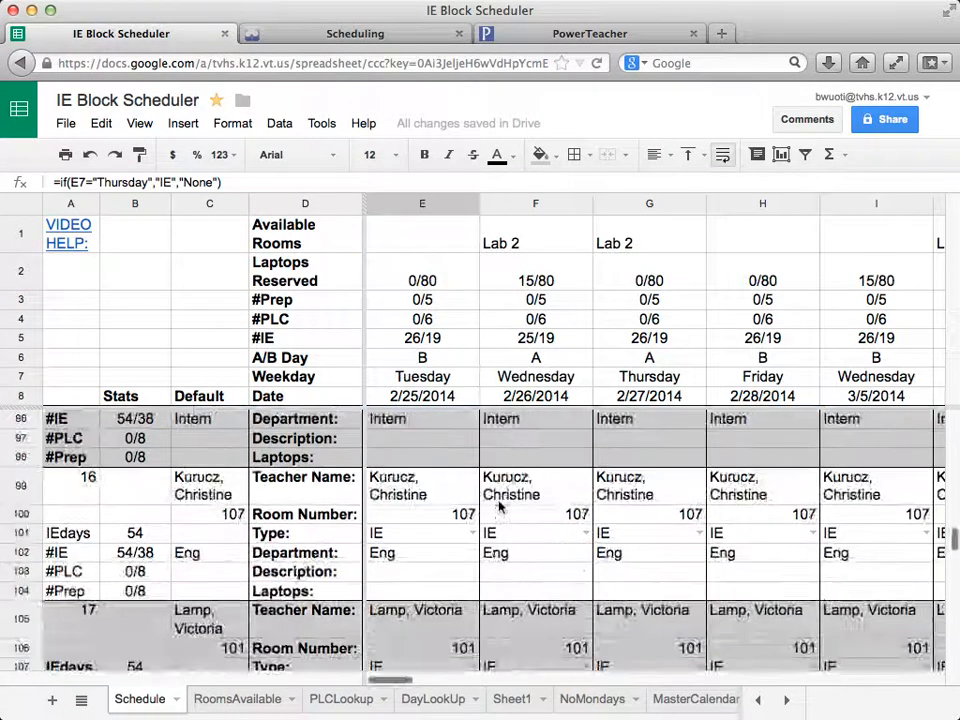